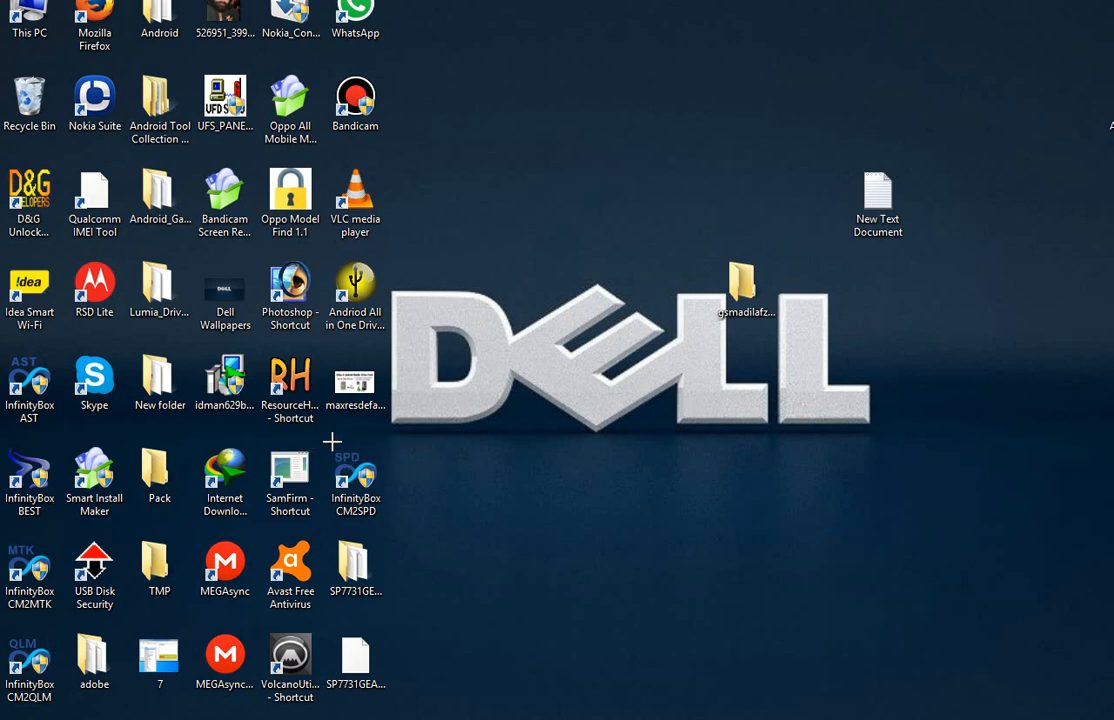
Launch InfinityBox CM2SPD and start the firmware conversion from Infinity PAC.SC to SPRD PAC.
mouse_move(326, 440)
mouse_down()
mouse_move(396, 533)
mouse_move(415, 532)
mouse_up()
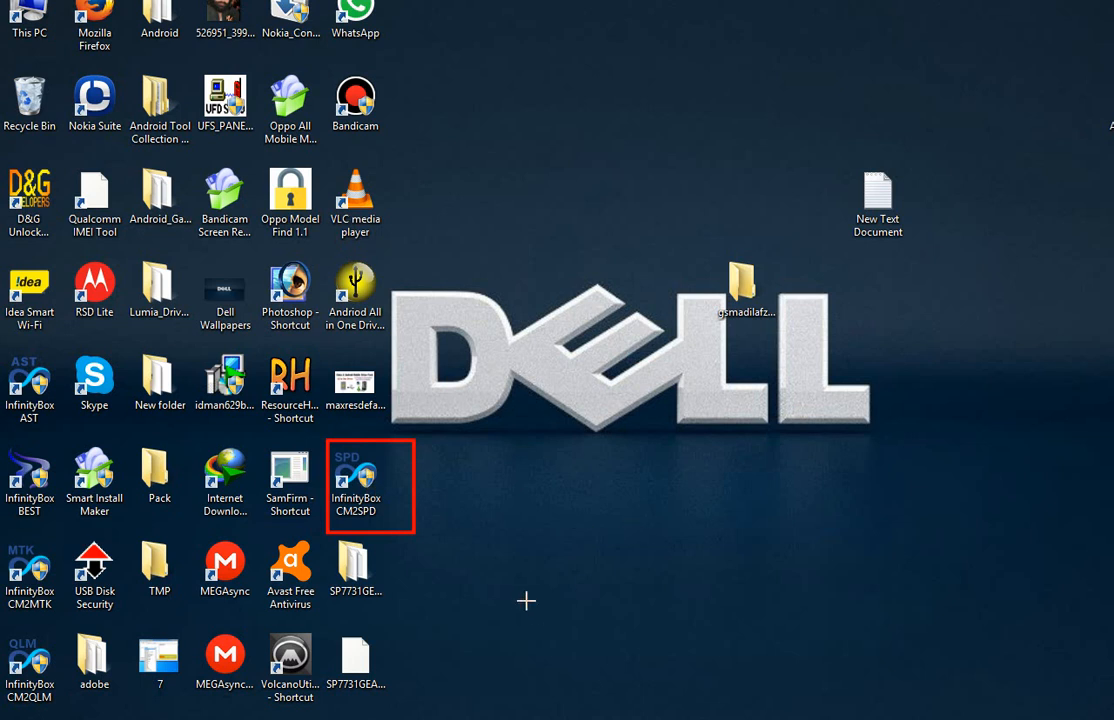
key(Escape)
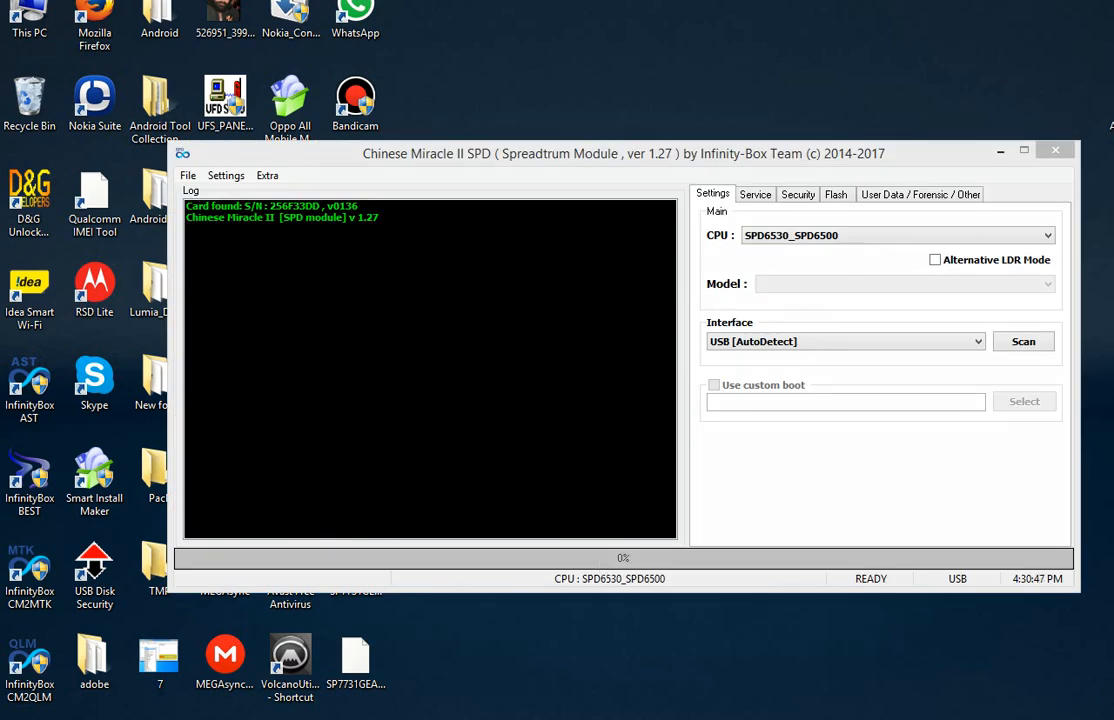
drag(251, 161, 296, 191)
click(267, 176)
mouse_move(313, 197)
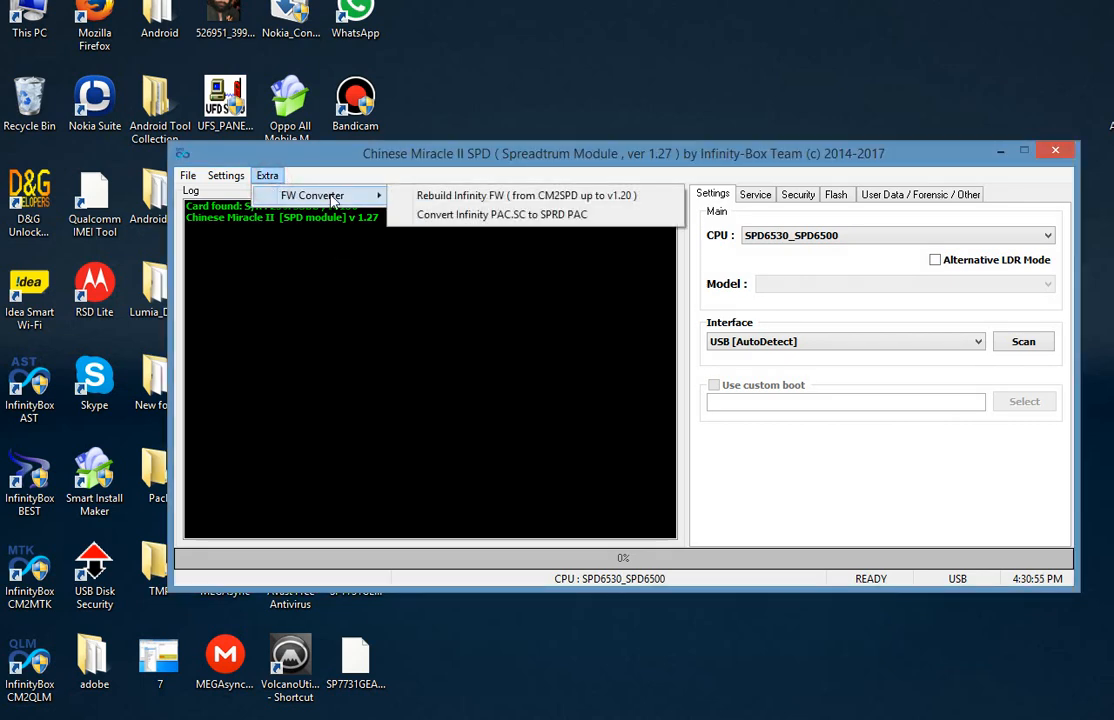
click(489, 220)
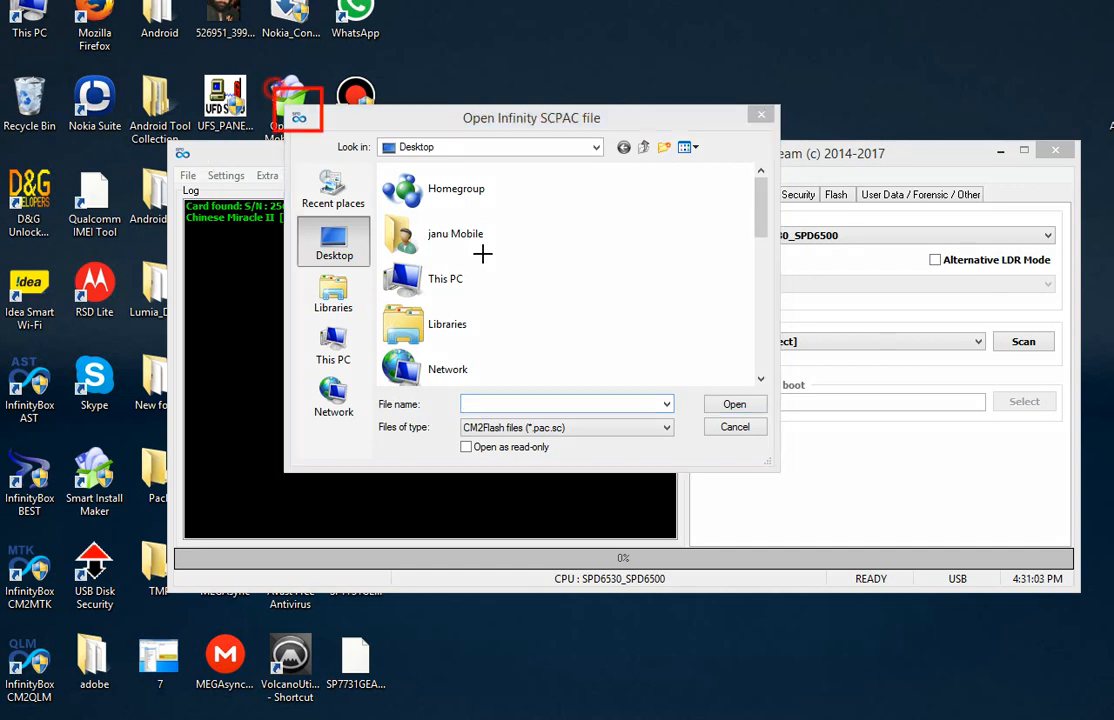
Load SC77xx_FLASH_CONF.pac.sc from the SP7731GEA_M88_4.4.2_QMobileM88 folder on the Desktop as the source firmware.
drag(764, 481, 817, 491)
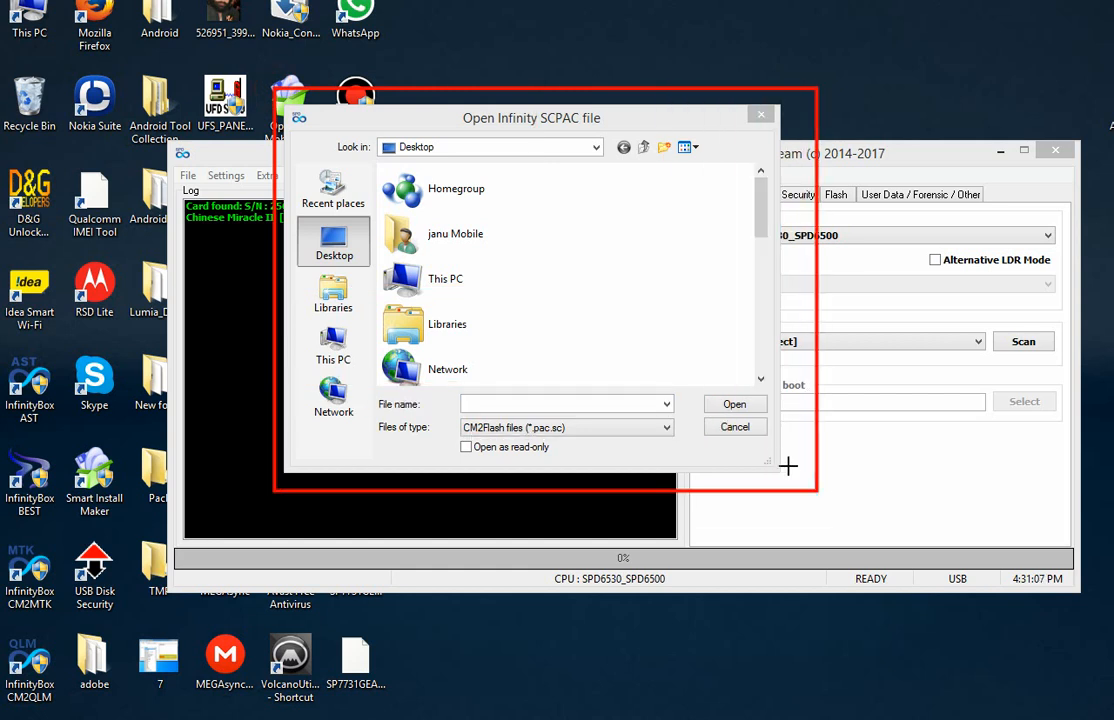
click(488, 322)
scroll(490, 320, down, 1)
scroll(490, 318, down, 5)
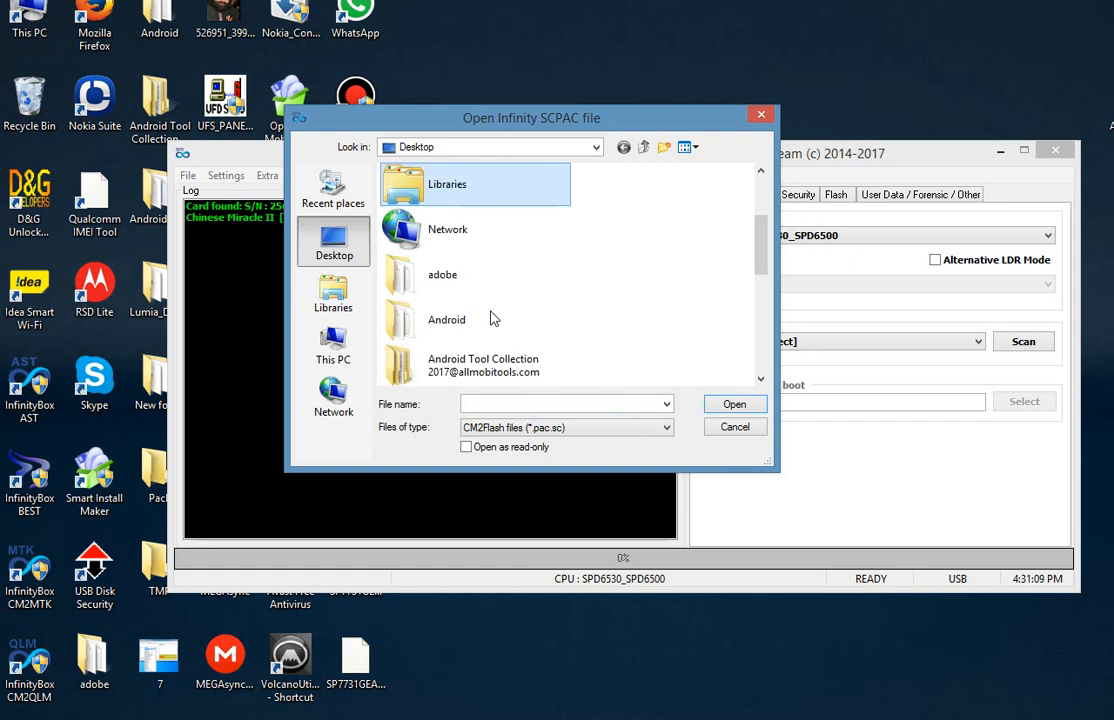
click(509, 288)
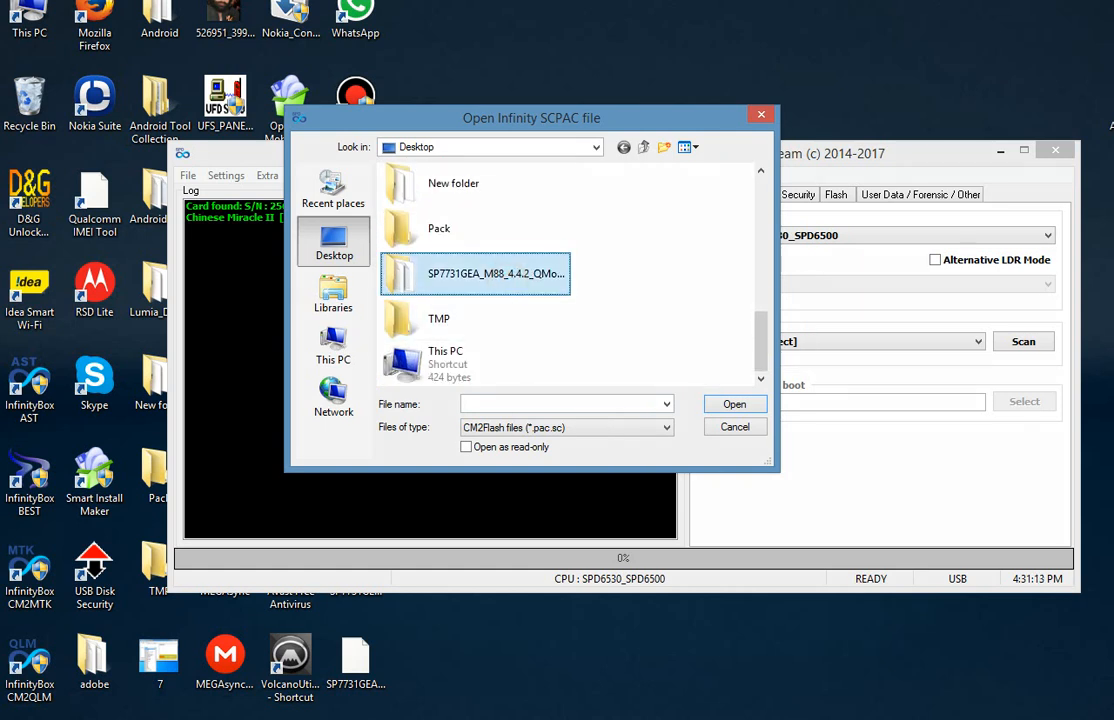
key(ctrl+alt+d)
mouse_move(832, 69)
mouse_down()
mouse_move(826, 92)
mouse_move(555, 270)
mouse_up()
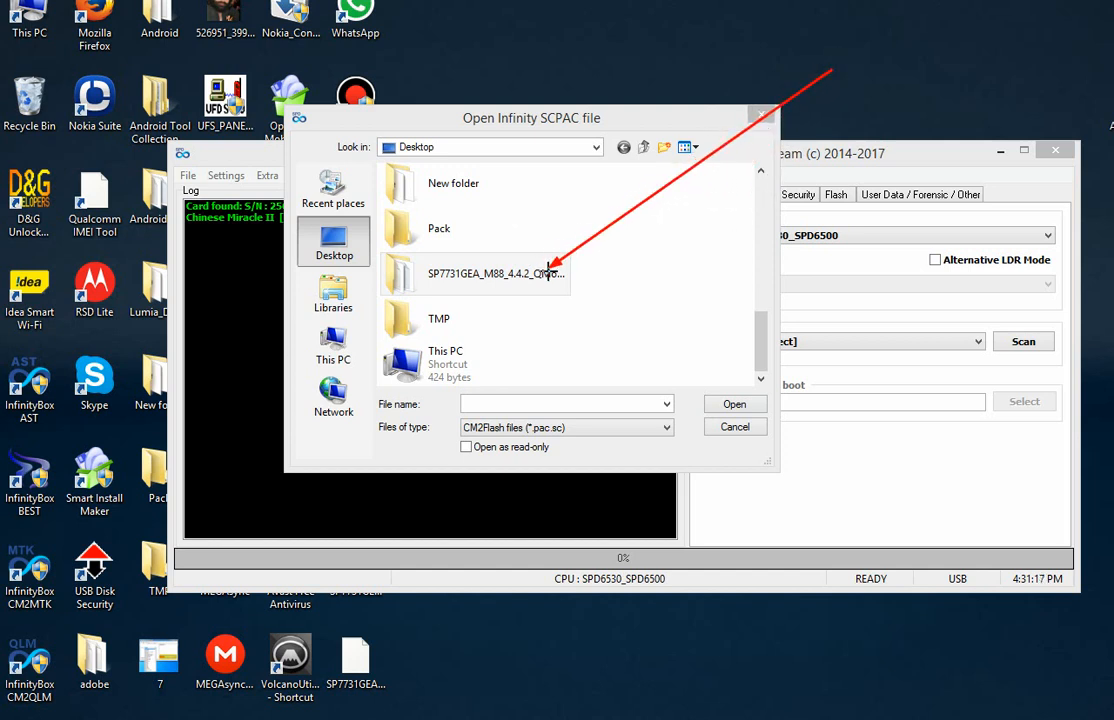
key(Escape)
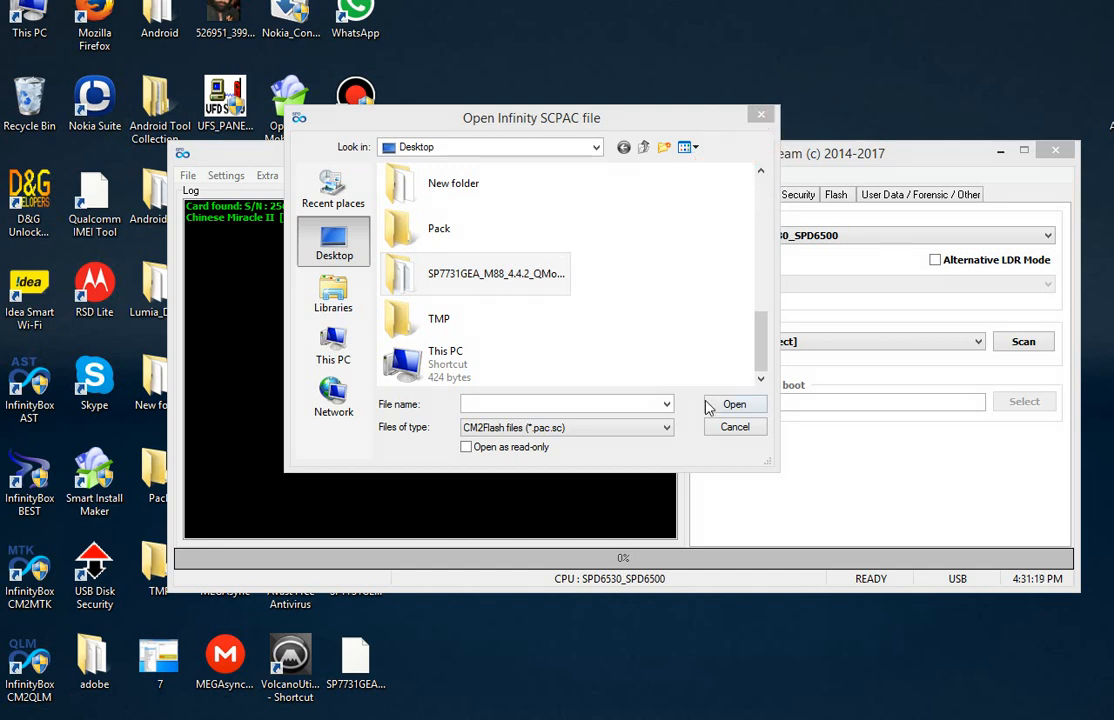
double_click(552, 276)
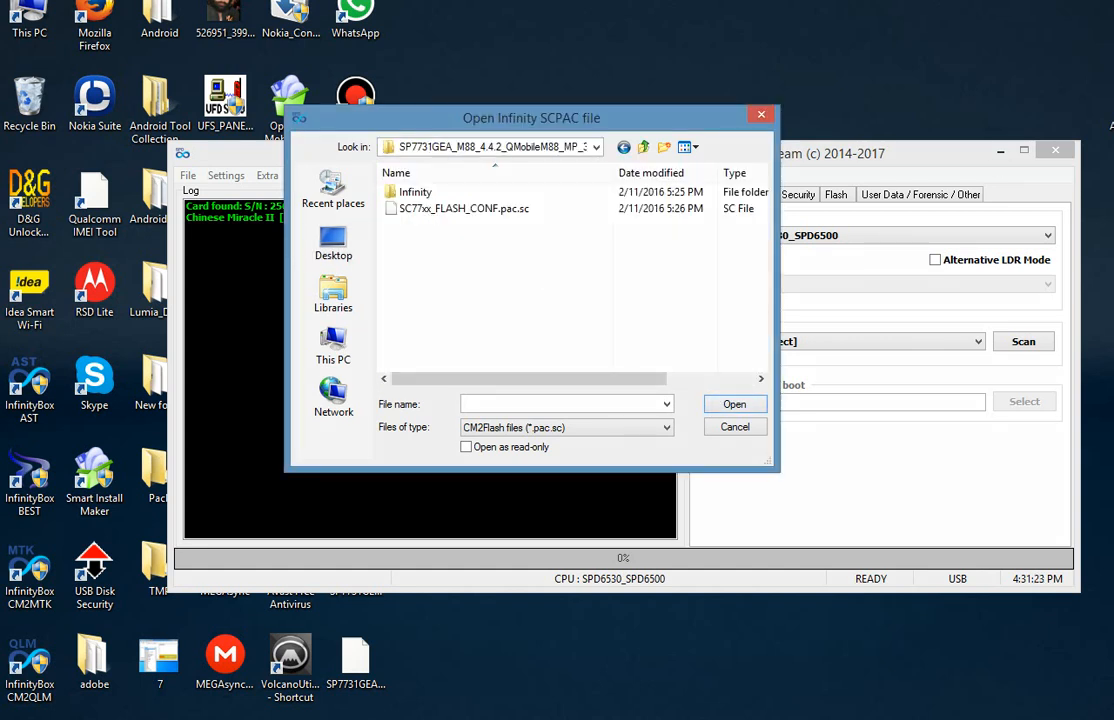
drag(868, 27, 512, 208)
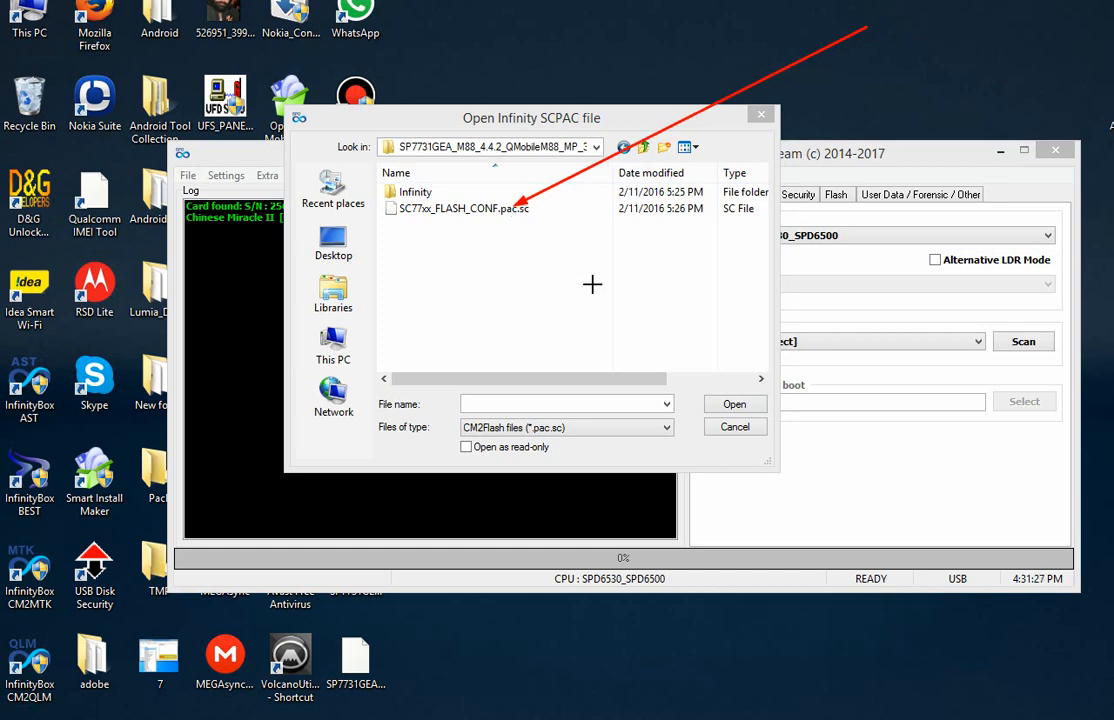
key(Escape)
double_click(520, 209)
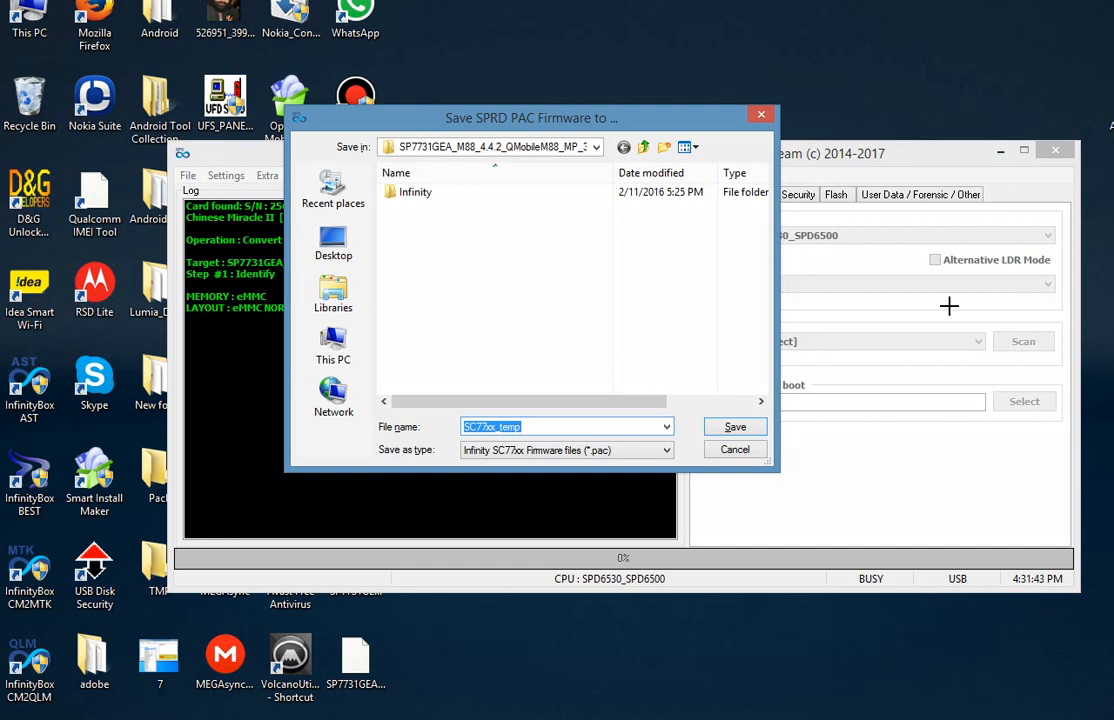
Save the converted SPRD PAC firmware to the Desktop under the suggested name SC77xx_temp and let the build run.
key(ctrl+alt+d)
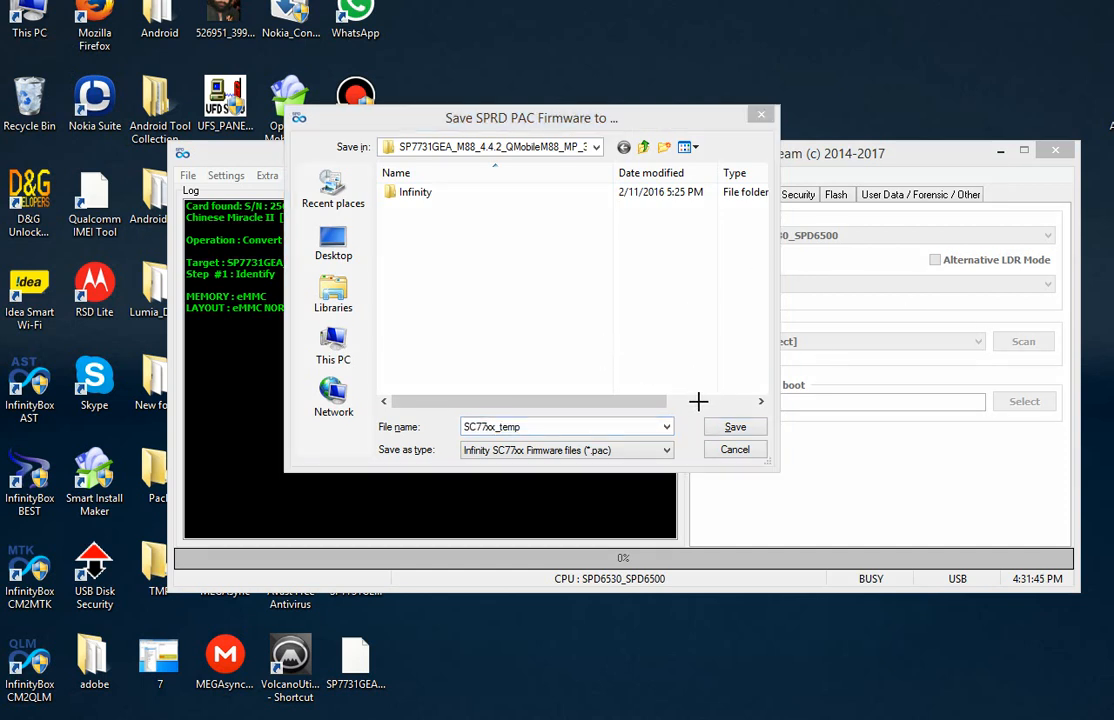
mouse_move(693, 385)
mouse_down()
mouse_move(714, 423)
mouse_move(779, 455)
mouse_move(786, 440)
mouse_up()
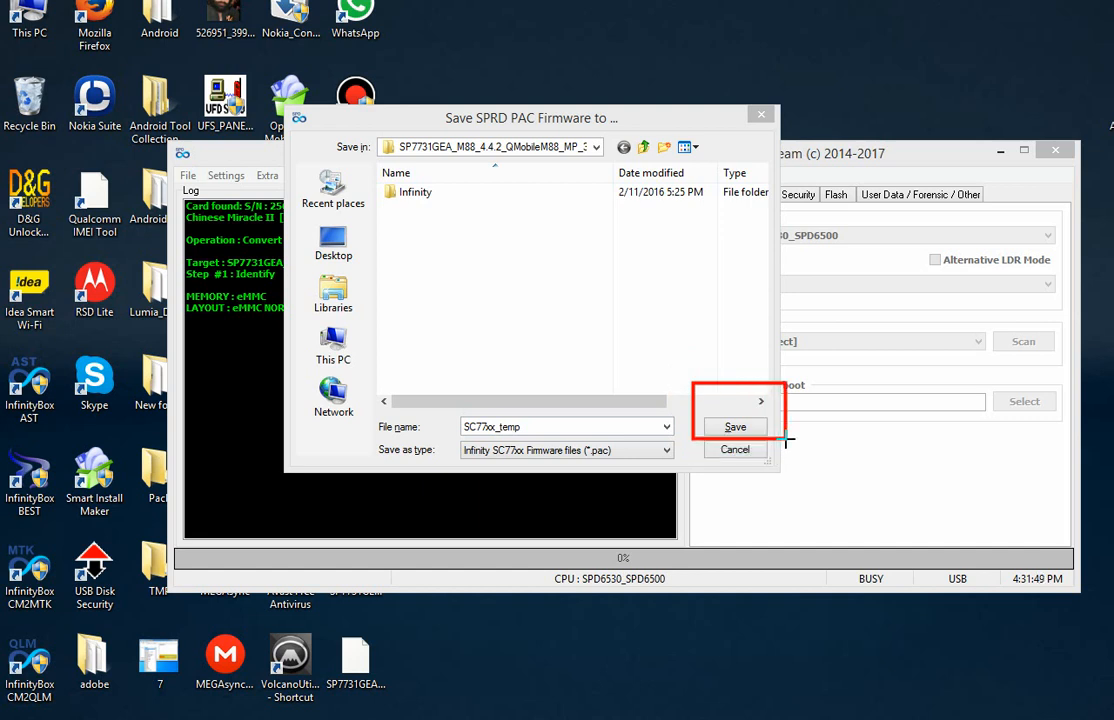
key(Escape)
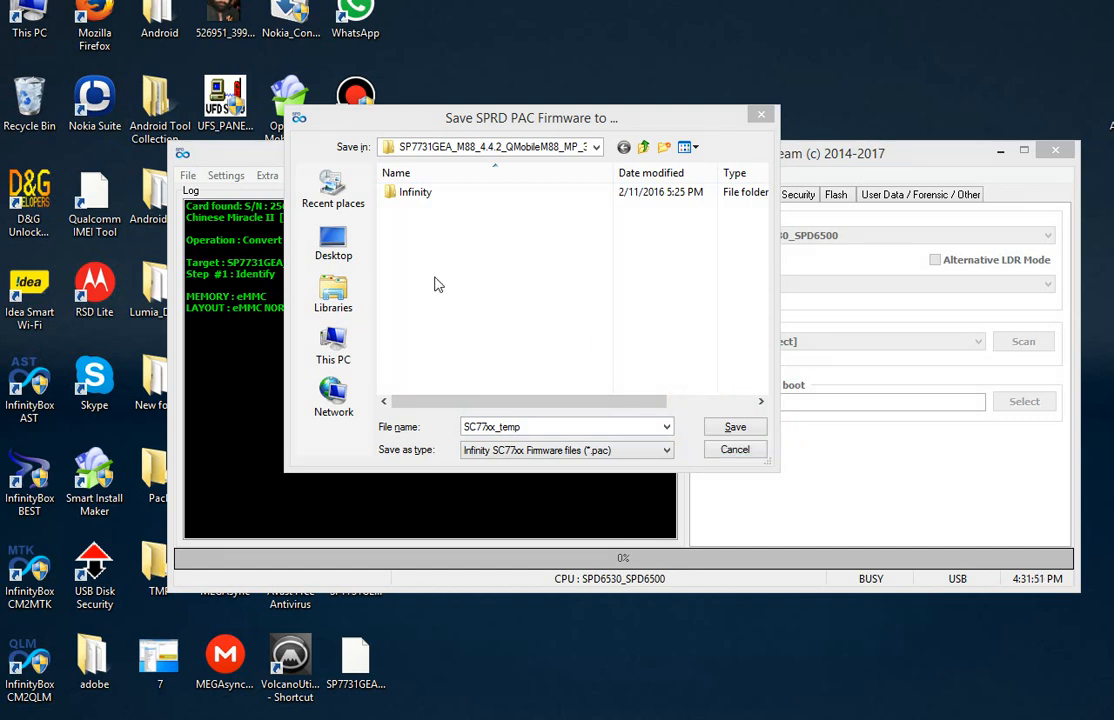
click(330, 243)
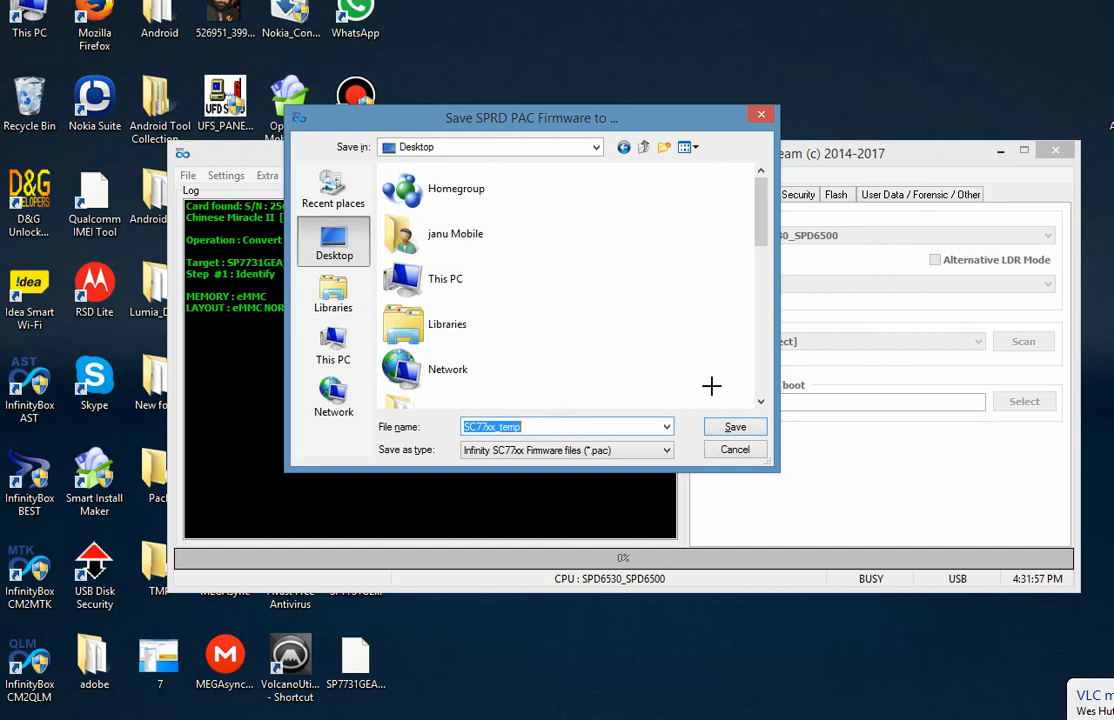
drag(695, 411, 776, 442)
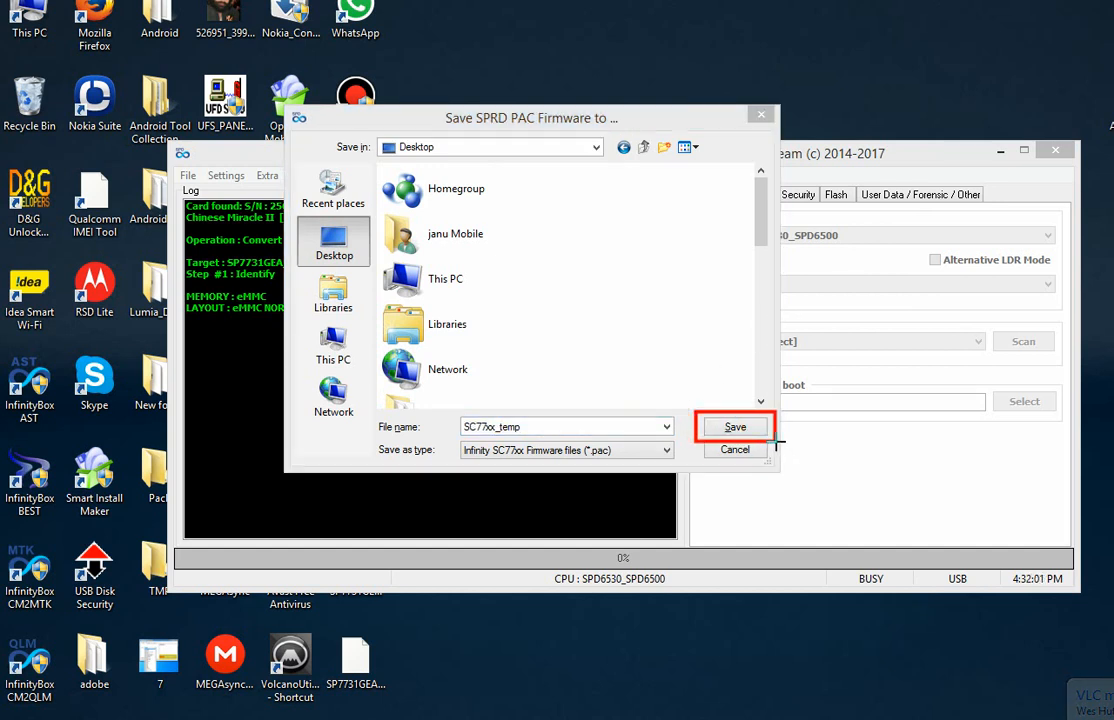
key(Escape)
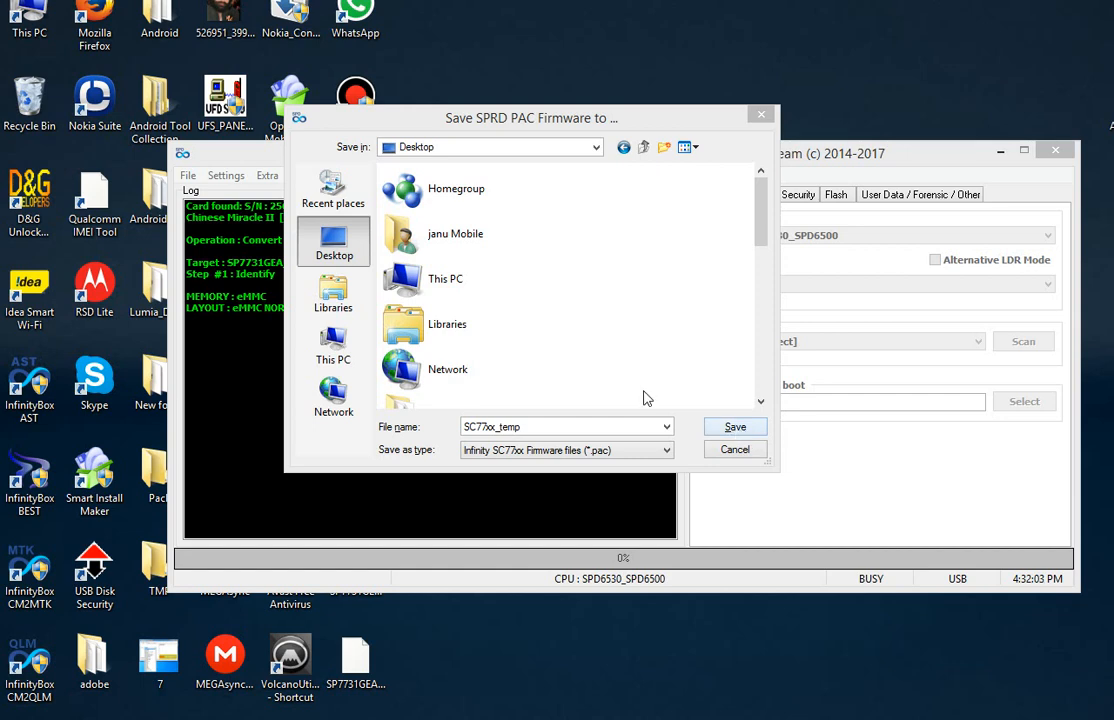
click(731, 427)
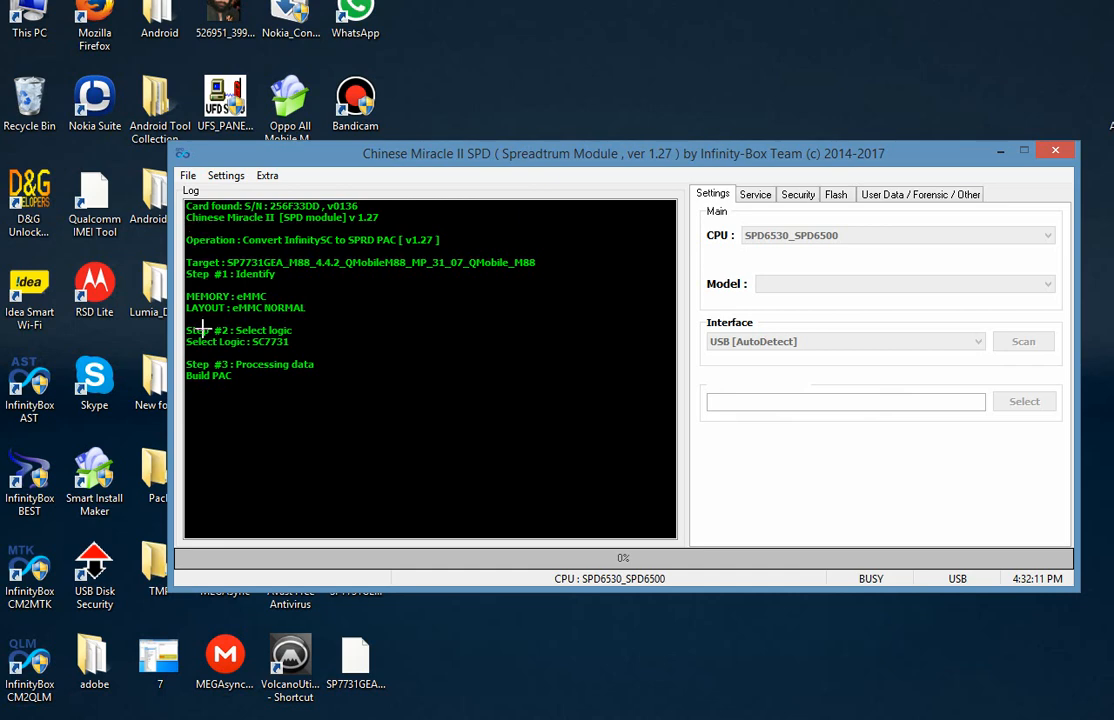
Examine the conversion log for the processing stage, the files added to the PAC and the saved output file.
mouse_move(184, 353)
mouse_down()
mouse_move(206, 373)
mouse_move(342, 392)
mouse_up()
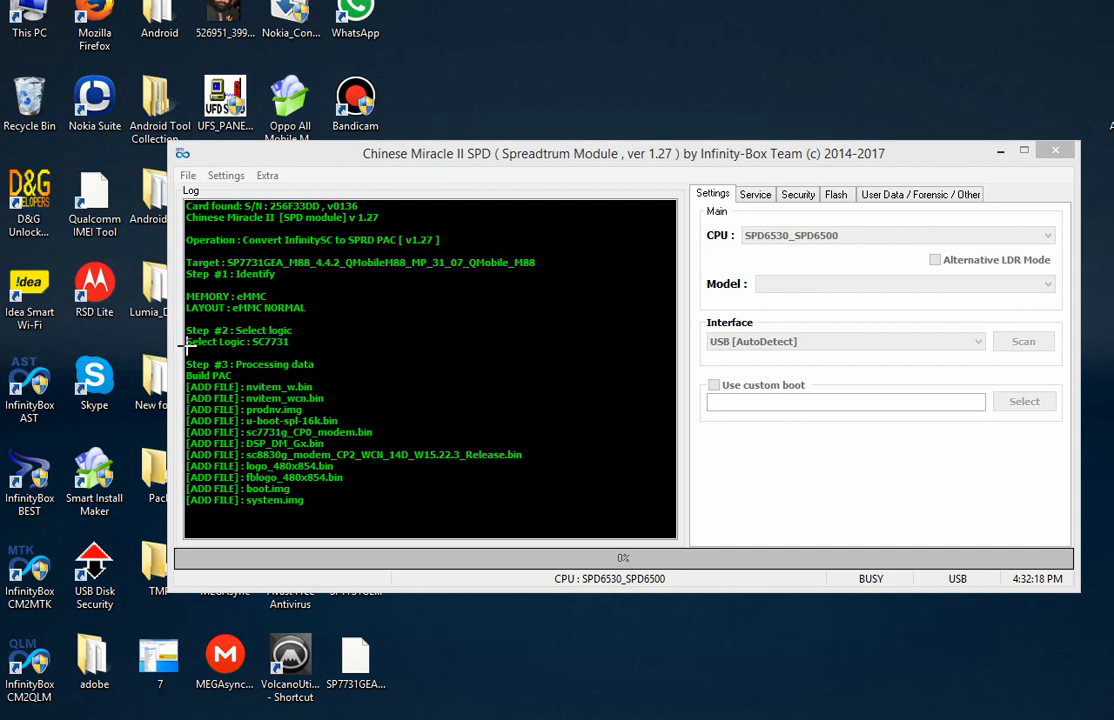
mouse_move(185, 348)
mouse_down()
mouse_move(368, 507)
mouse_move(530, 511)
mouse_up()
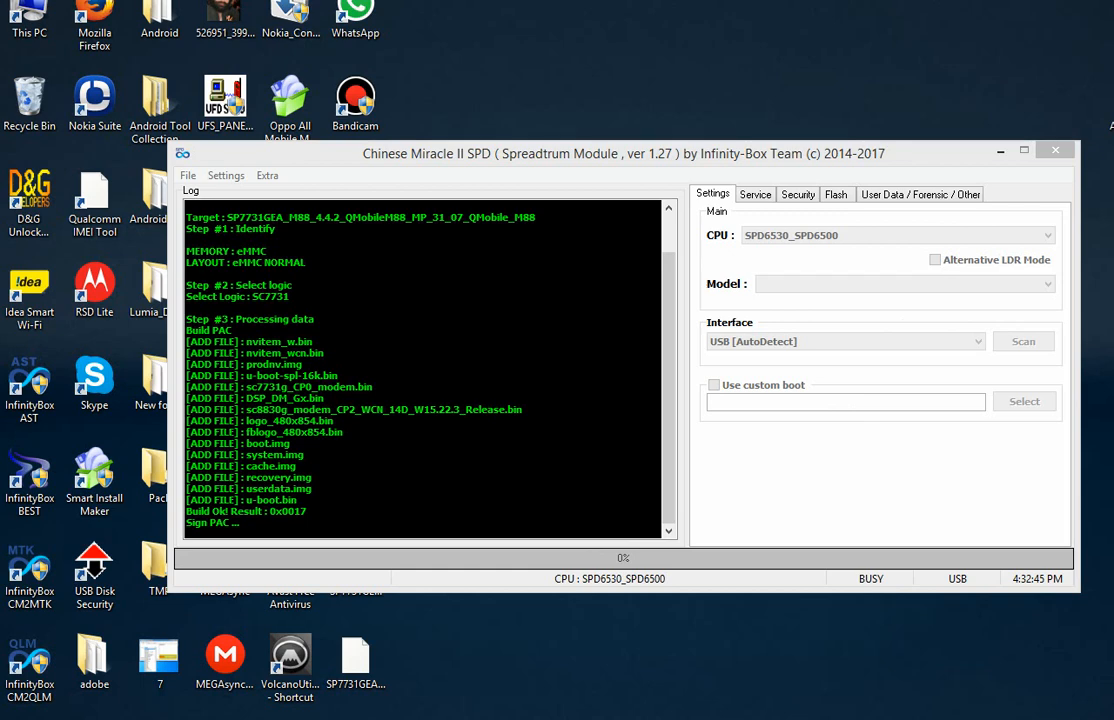
key(super+c)
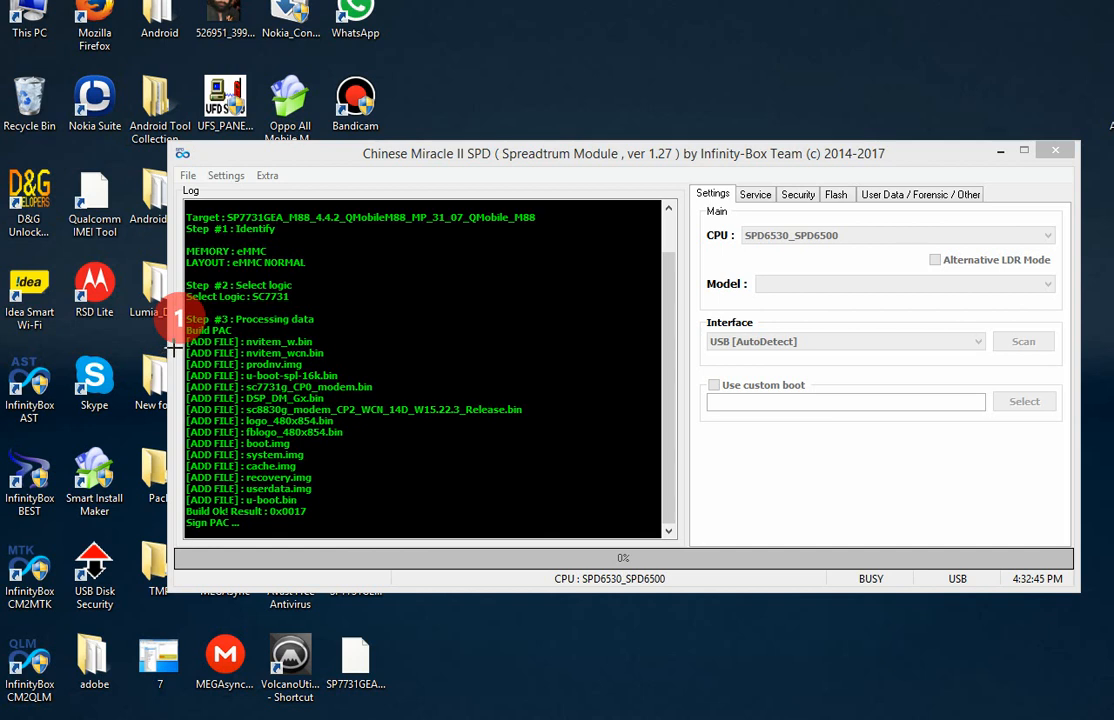
click(173, 381)
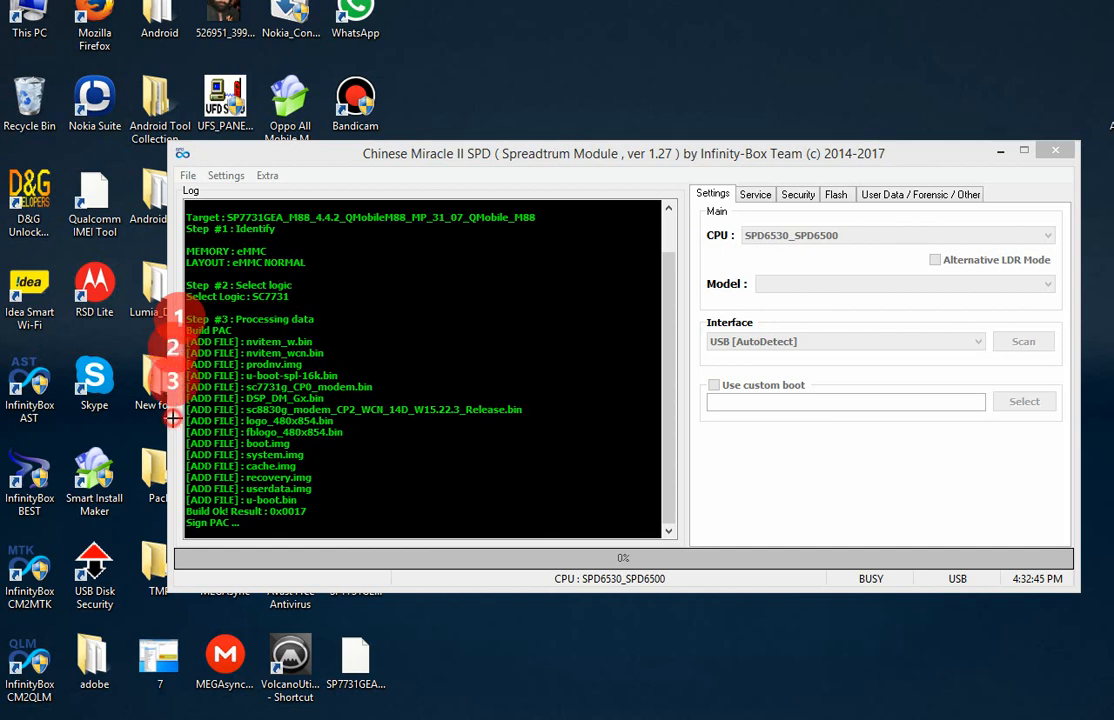
click(172, 418)
click(173, 465)
click(173, 496)
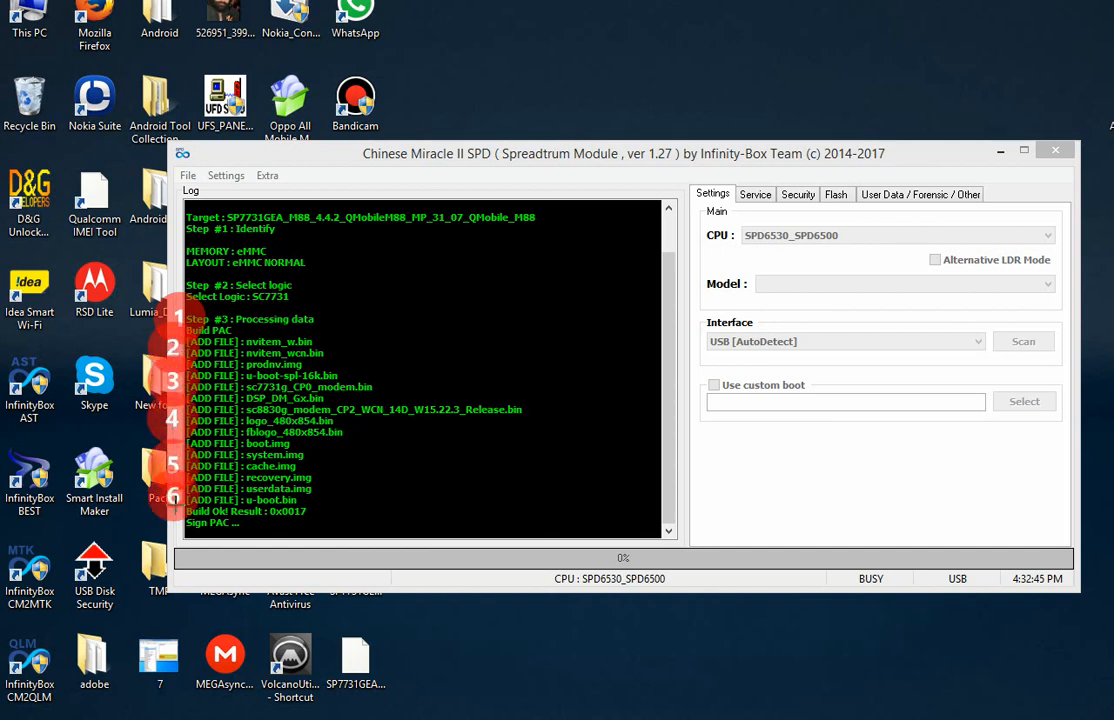
click(168, 525)
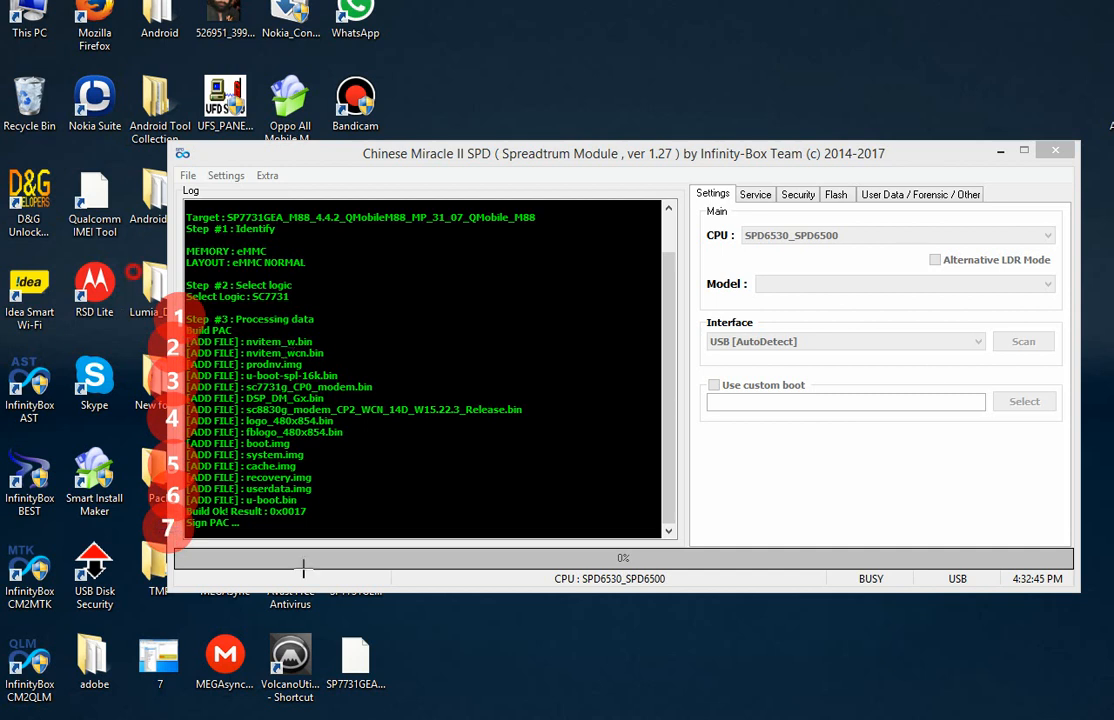
key(Delete)
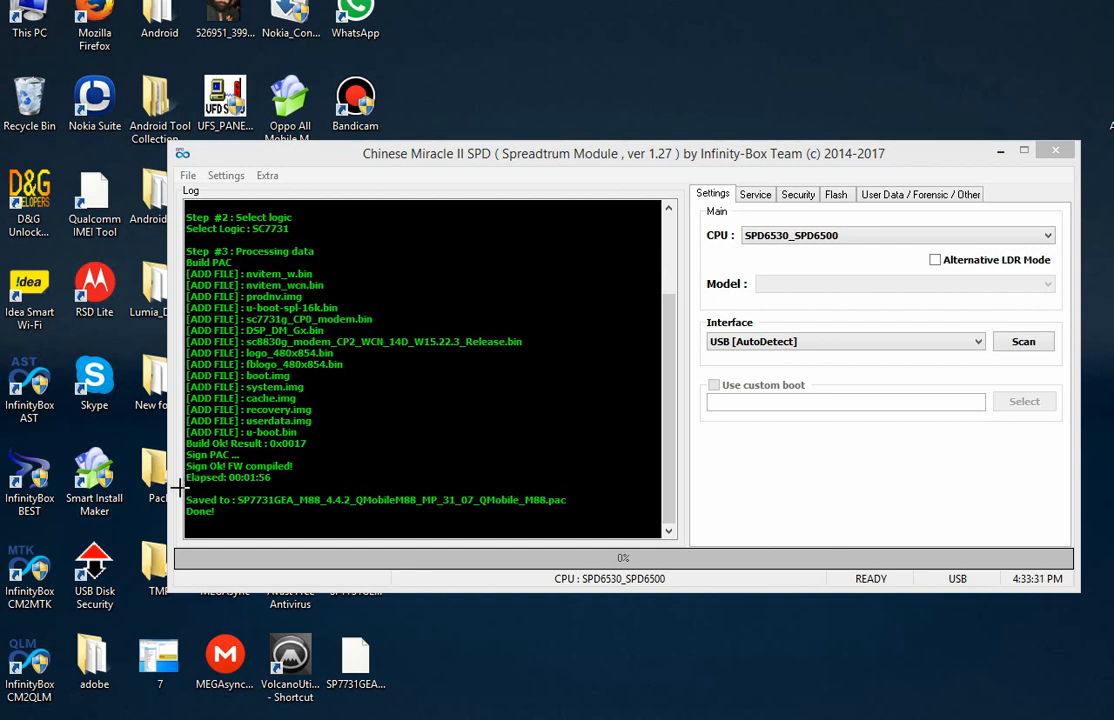
mouse_move(178, 487)
mouse_down()
mouse_move(592, 512)
mouse_move(618, 536)
mouse_up()
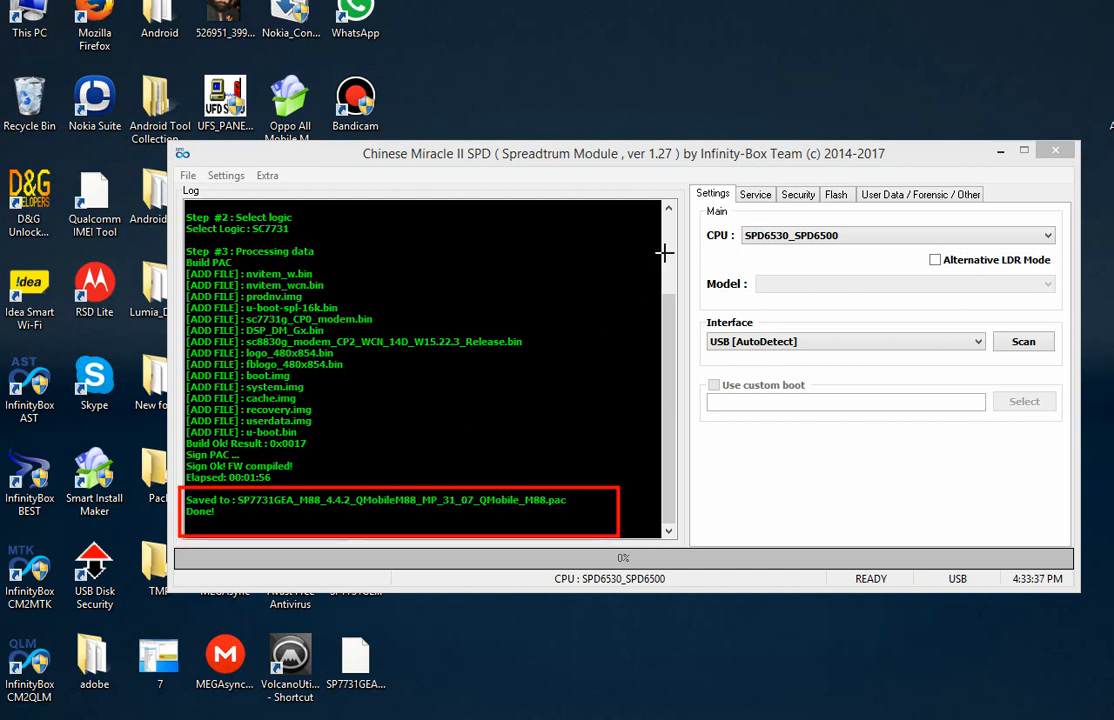
mouse_move(664, 253)
mouse_down()
mouse_move(298, 470)
mouse_move(341, 482)
mouse_up()
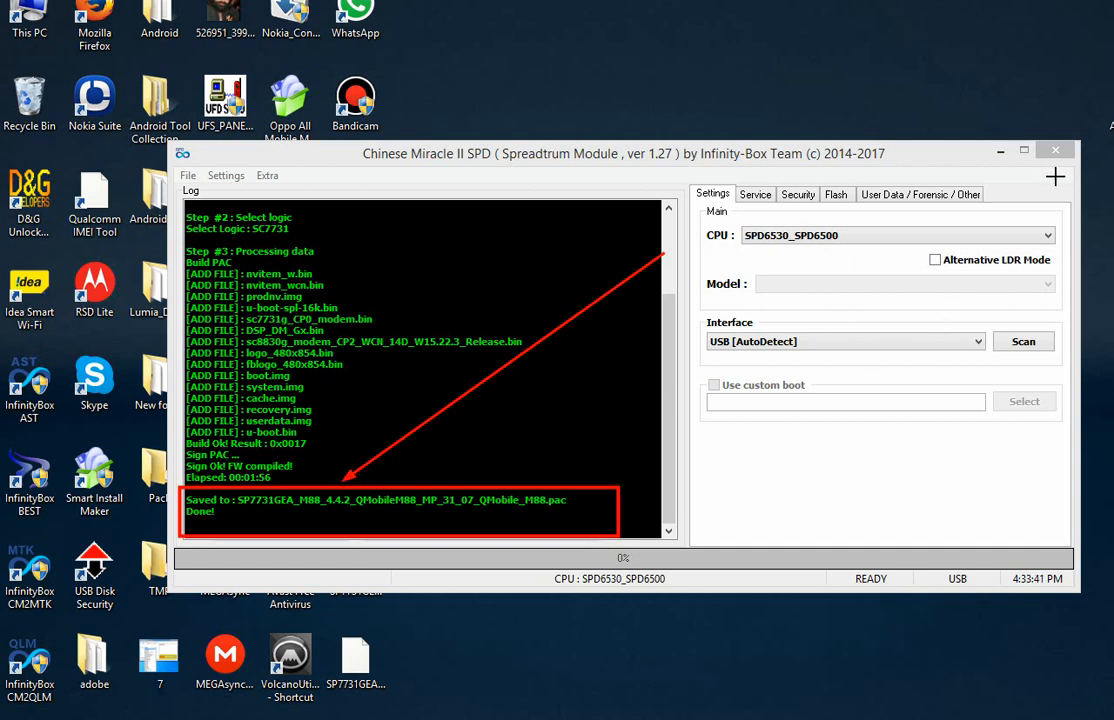
key(Escape)
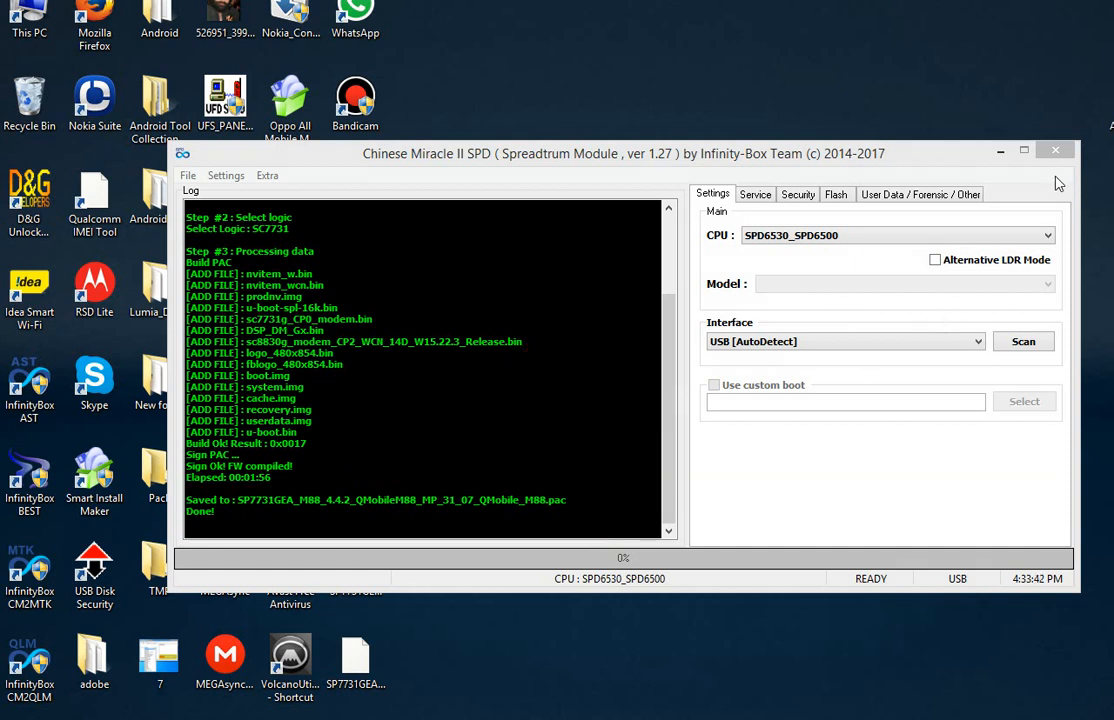
Minimize the converter and view the properties of the converted SP7731GEA_M88 PAC file on the desktop.
click(1000, 151)
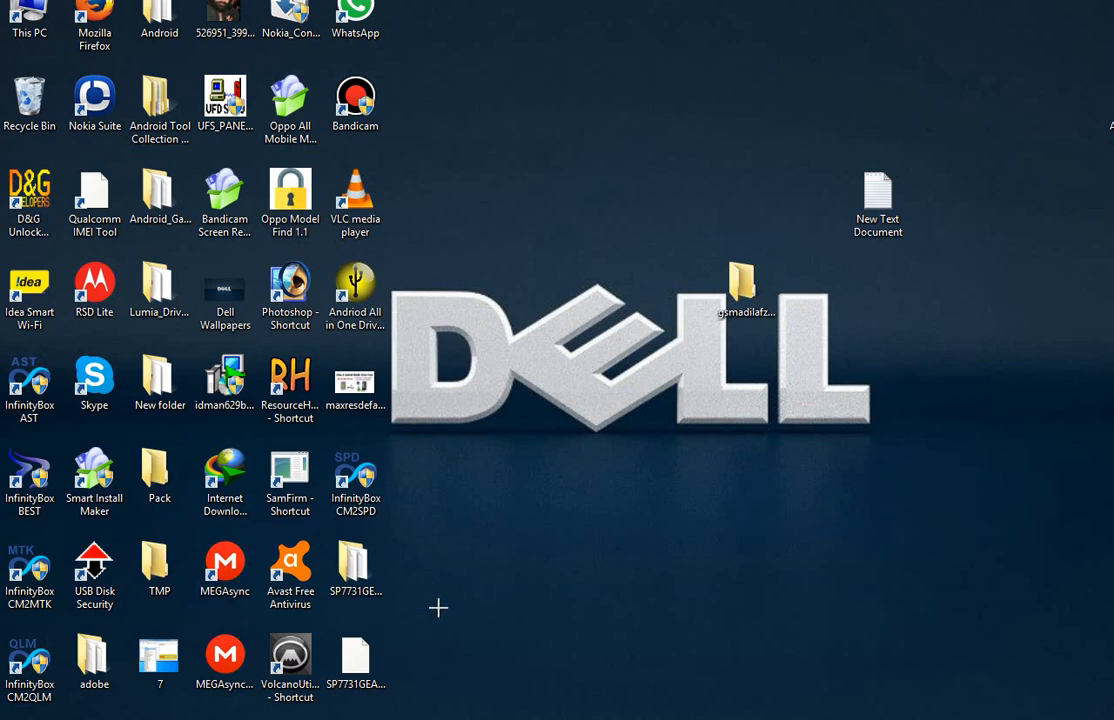
mouse_move(325, 621)
mouse_down()
mouse_move(390, 708)
mouse_move(440, 708)
mouse_up()
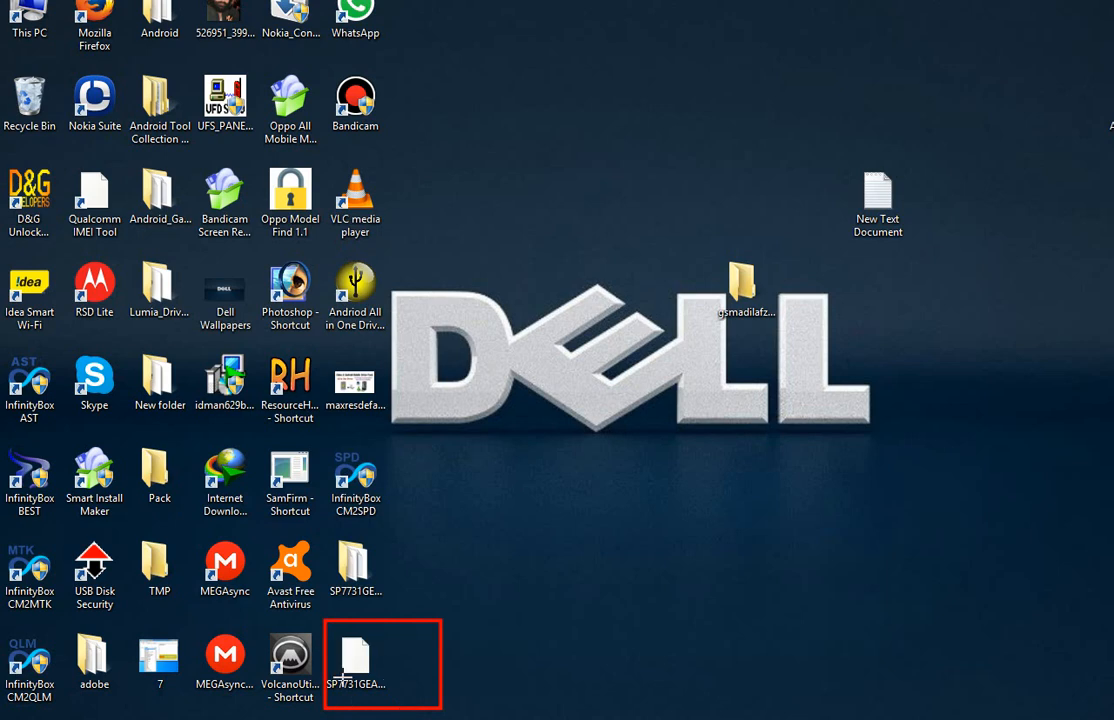
click(355, 662)
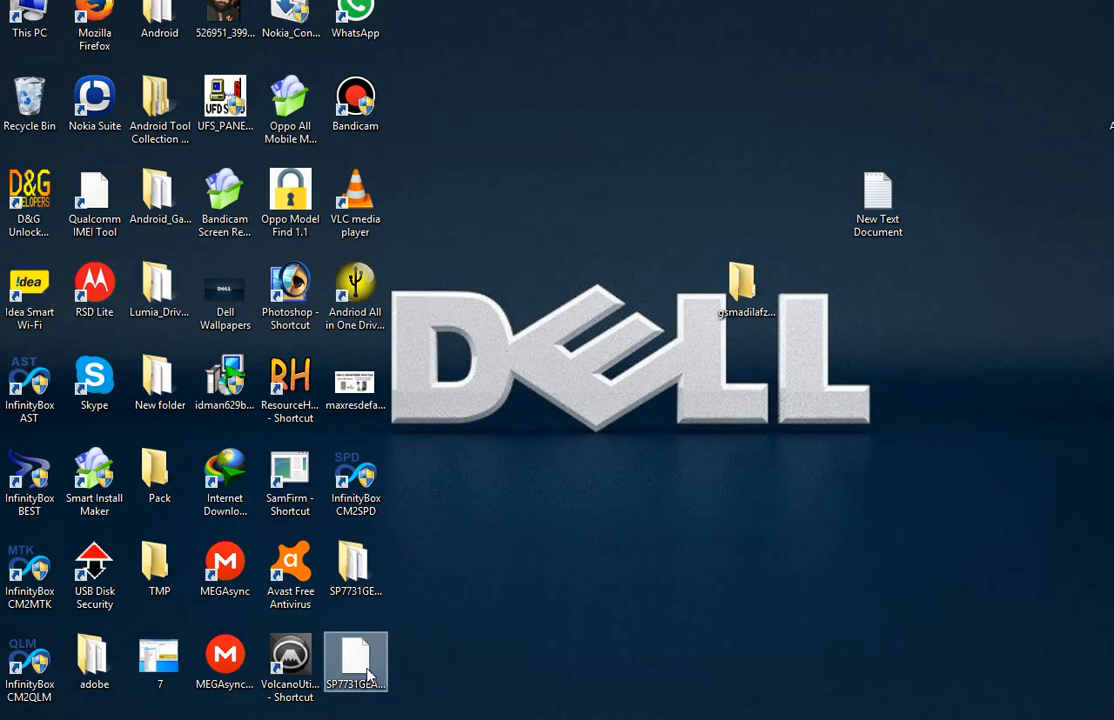
right_click(362, 662)
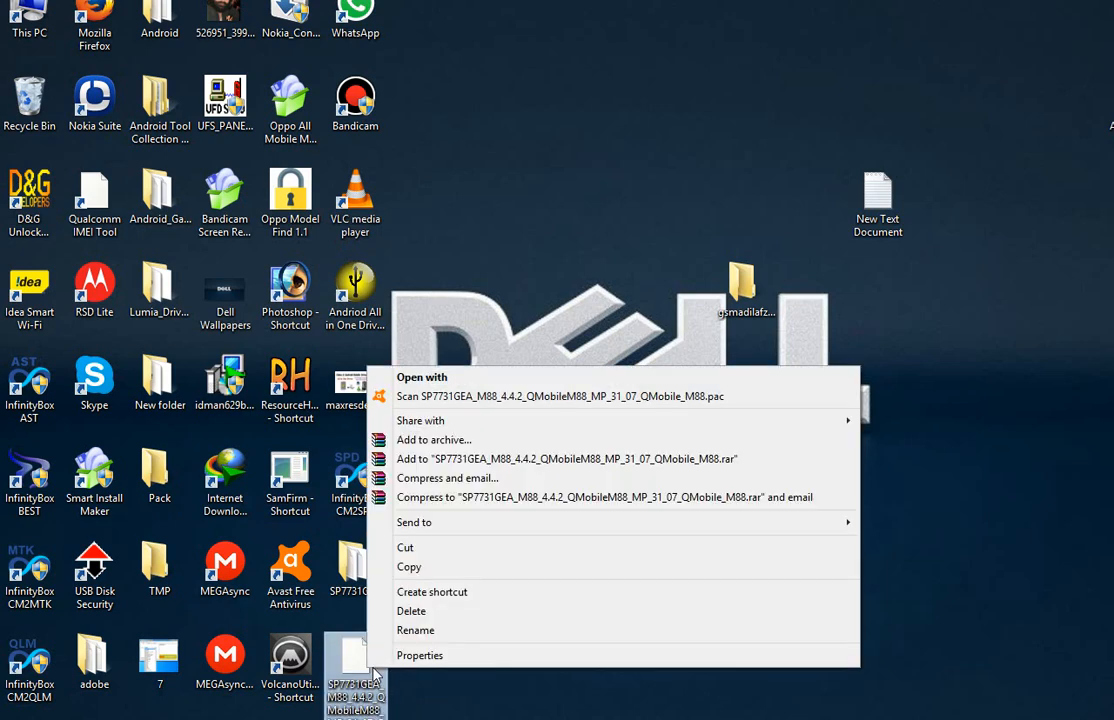
click(428, 656)
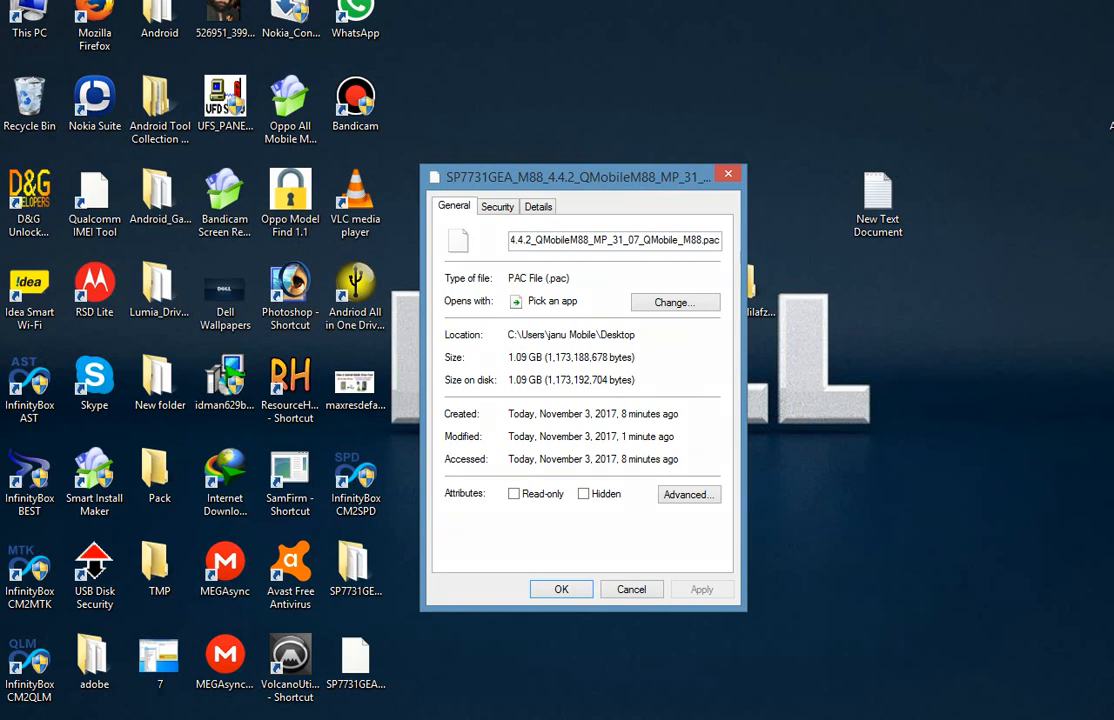
click(1075, 243)
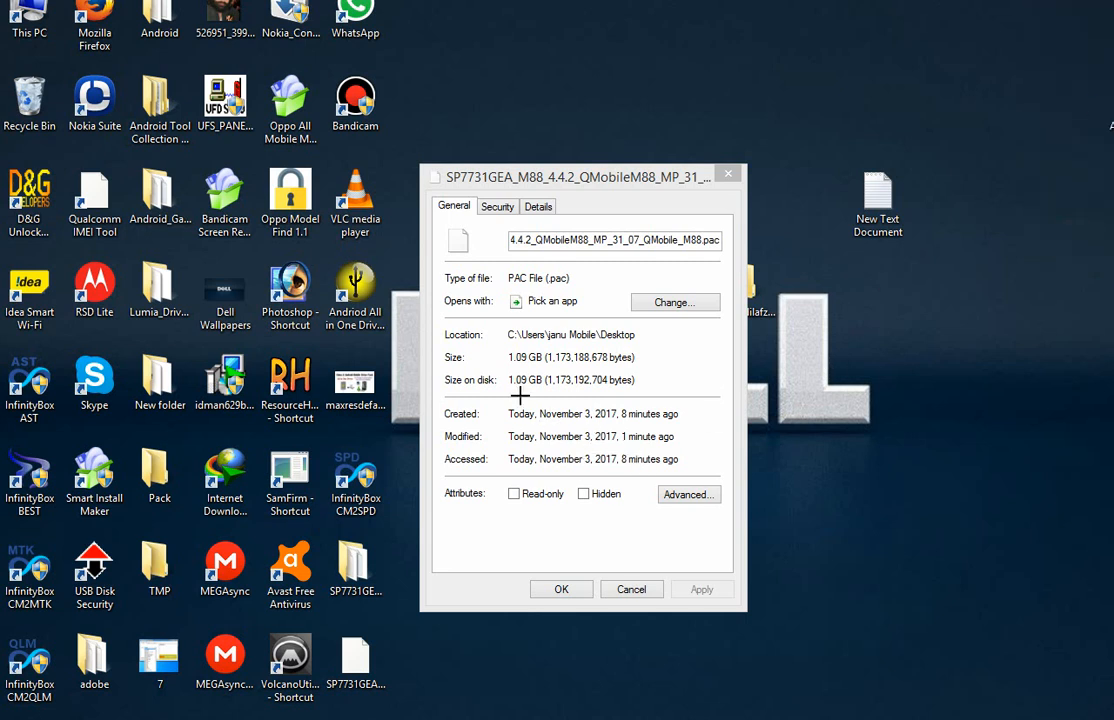
Check the size and size on disk of the converted PAC file, and close its properties.
drag(500, 344, 656, 377)
click(583, 590)
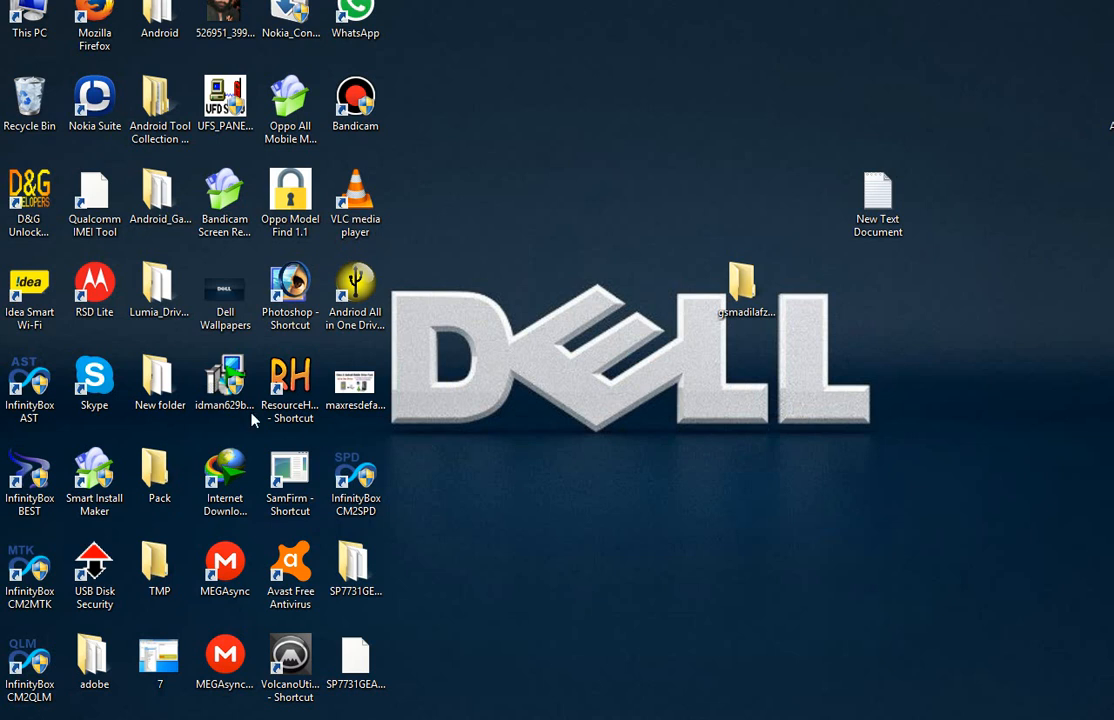
Browse Downloads and This PC for the SPD upgrade tool, and minimize the converter to return to the desktop.
double_click(37, 35)
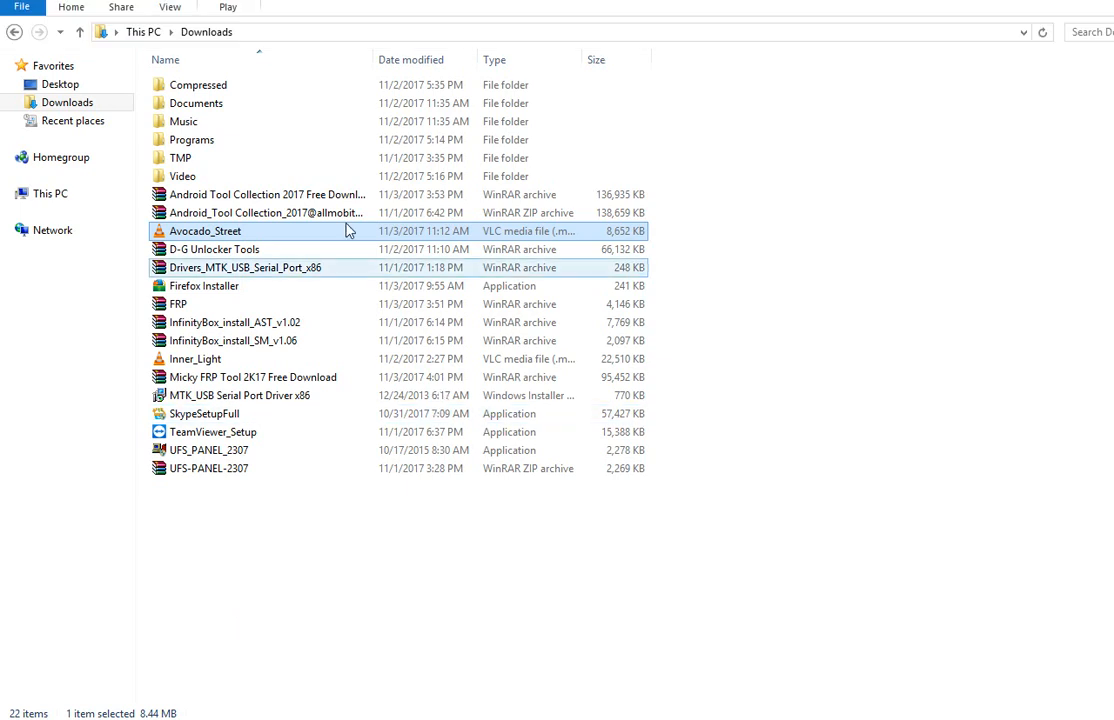
click(50, 193)
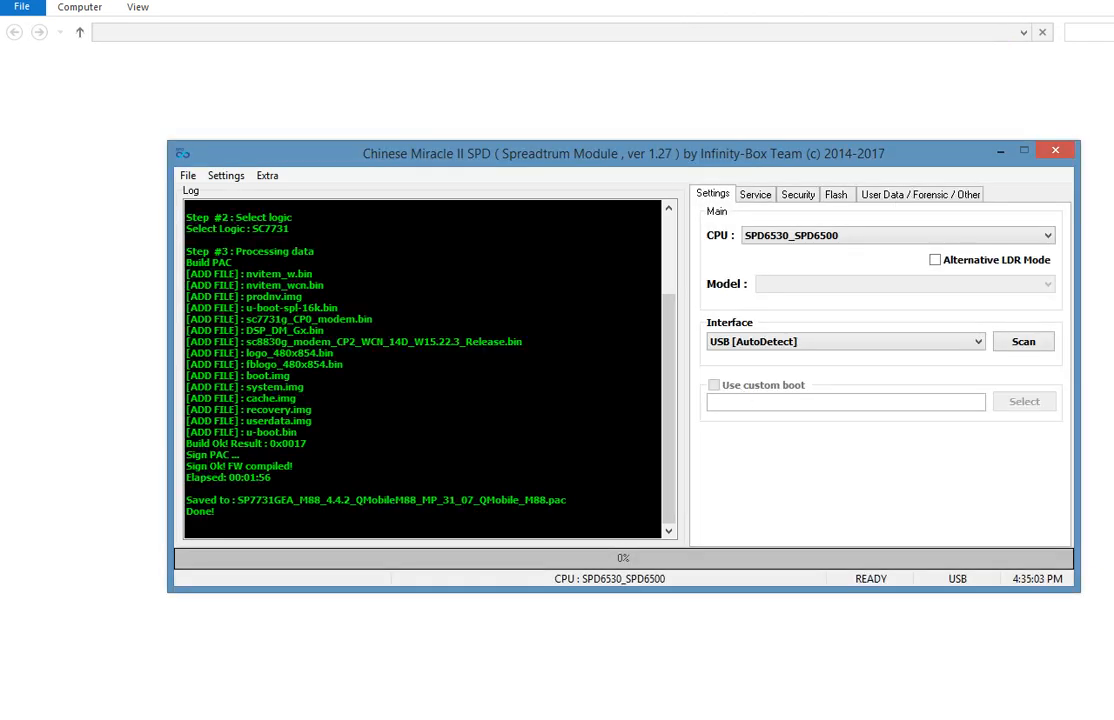
click(999, 152)
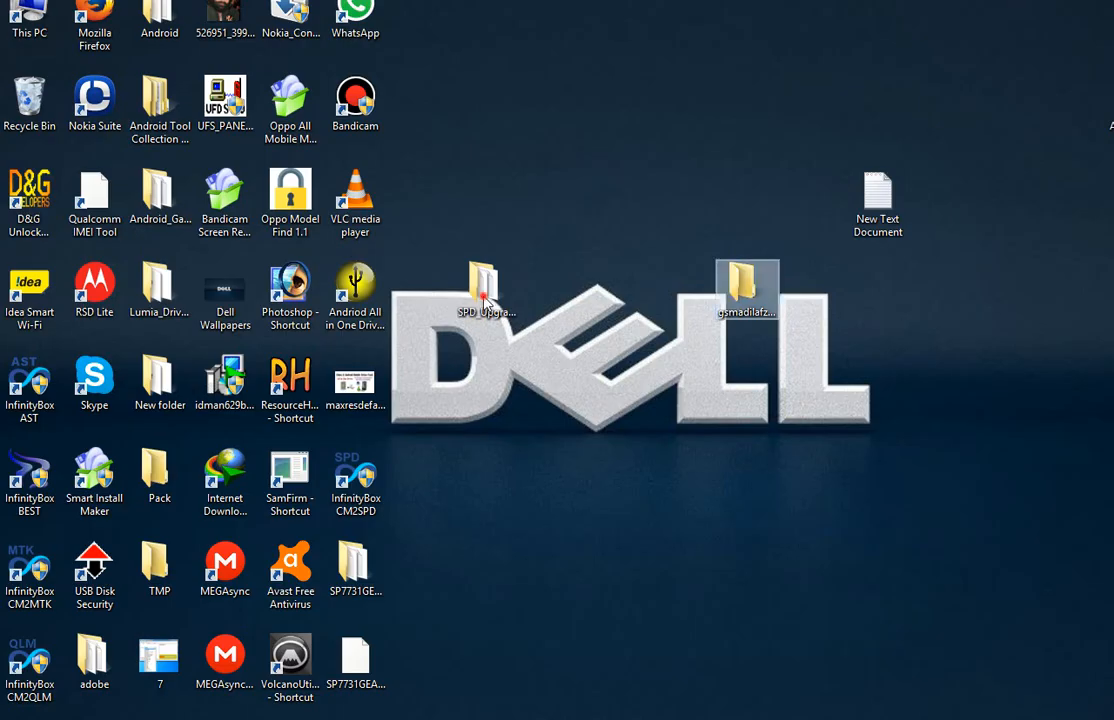
Launch the UpgradeDownload application from the SPD_Upgrade_Tool_R3.0.0001 folder on the desktop.
click(490, 292)
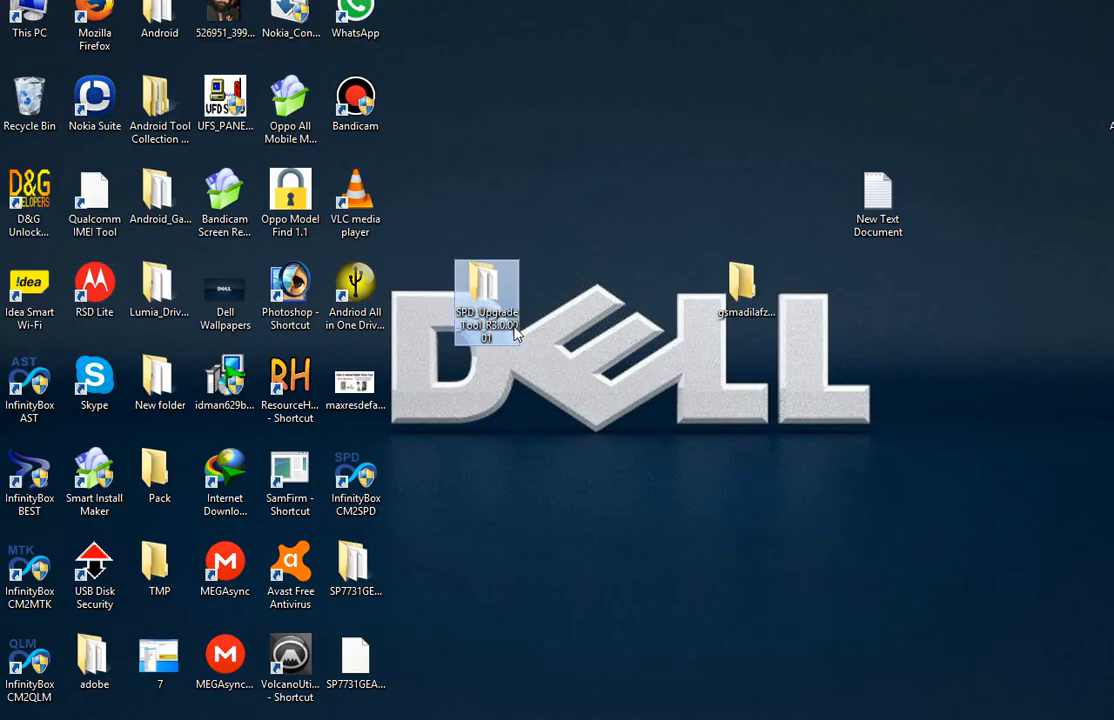
click(558, 320)
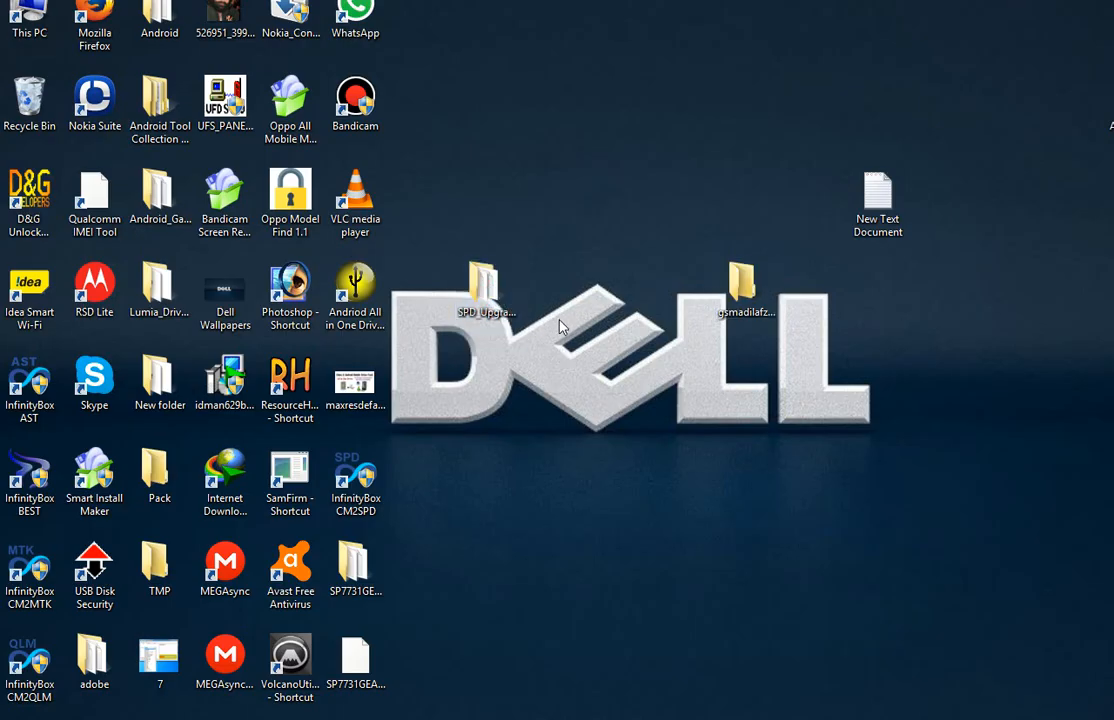
double_click(480, 294)
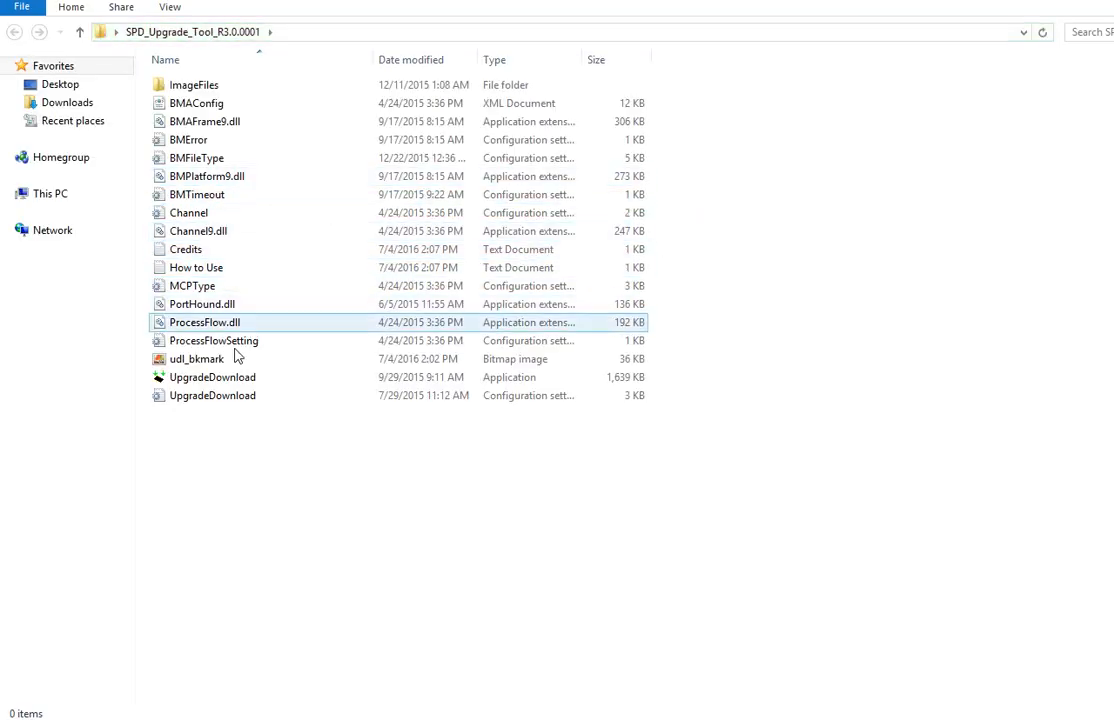
click(222, 384)
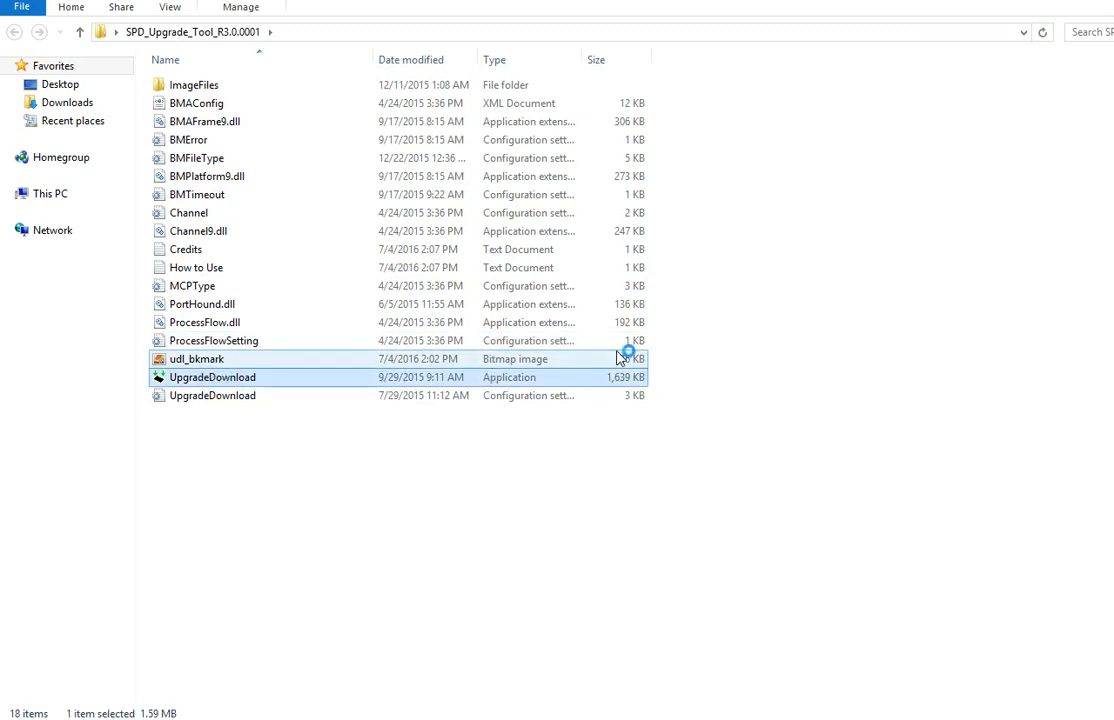
click(1112, 2)
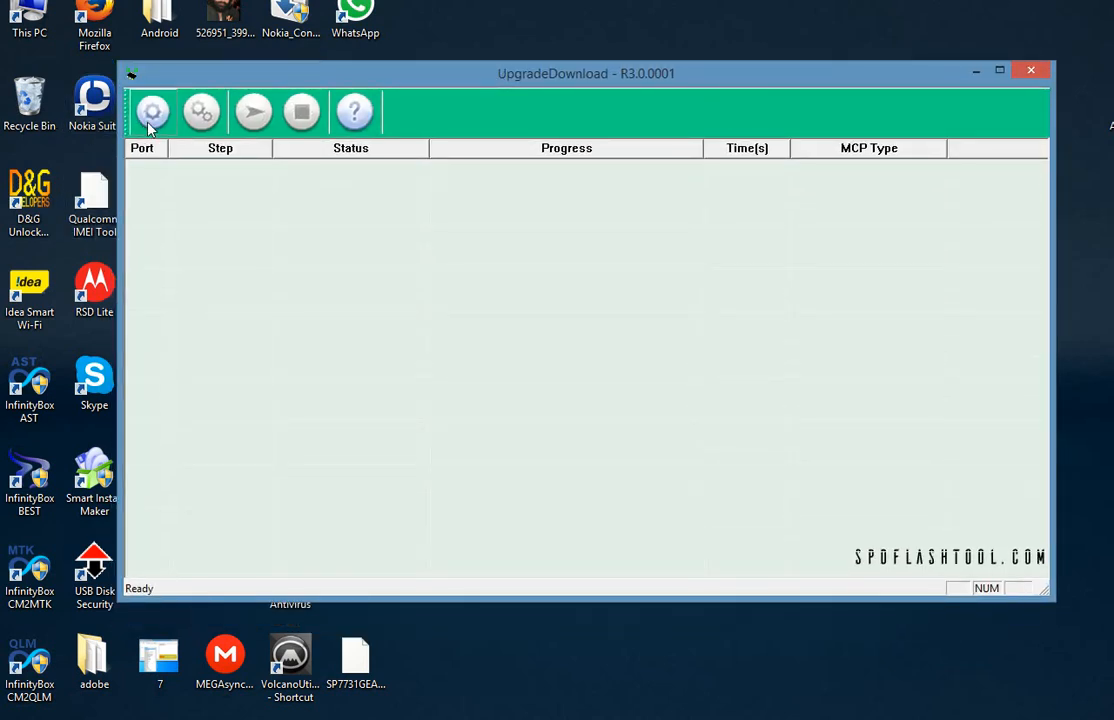
Load the converted SP7731GEA_M88_4.4.2_QMobileM88_MP_31_07_QMobile_M88.pac from the Desktop as the firmware packet.
click(155, 117)
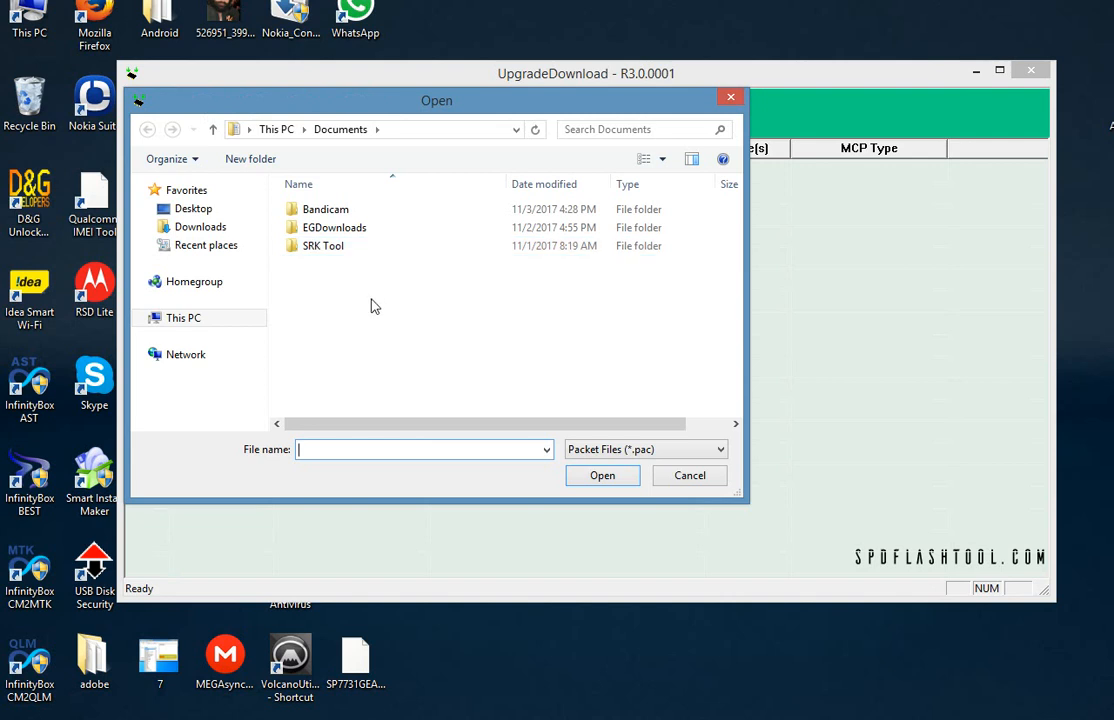
click(216, 213)
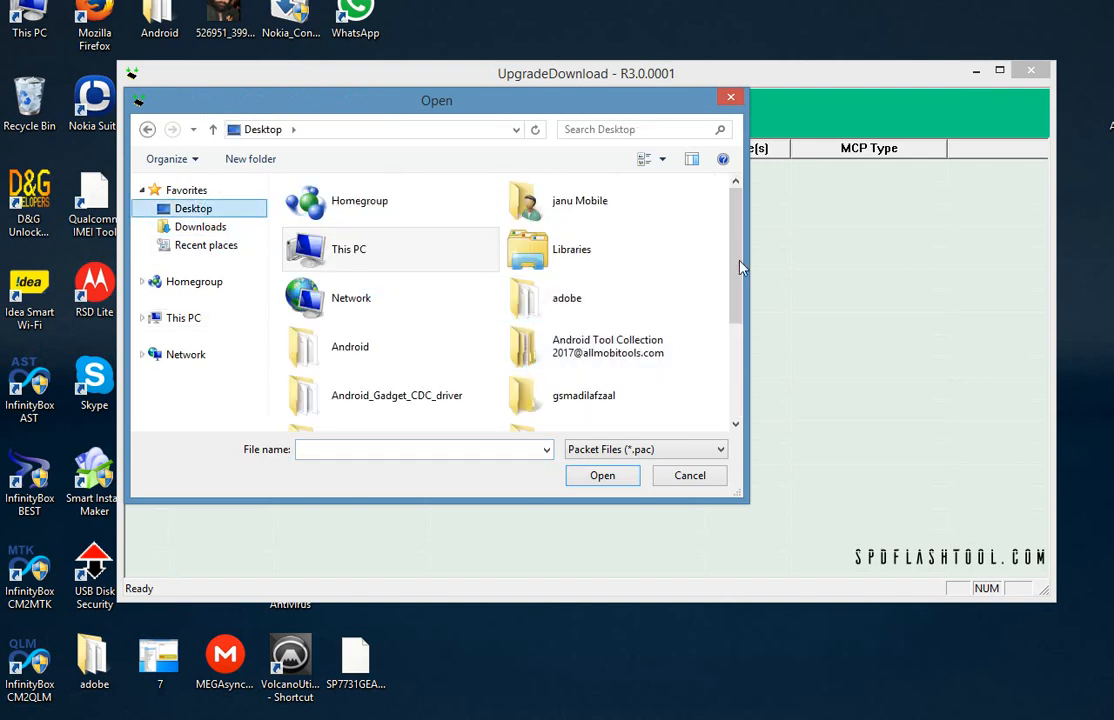
drag(735, 232, 742, 380)
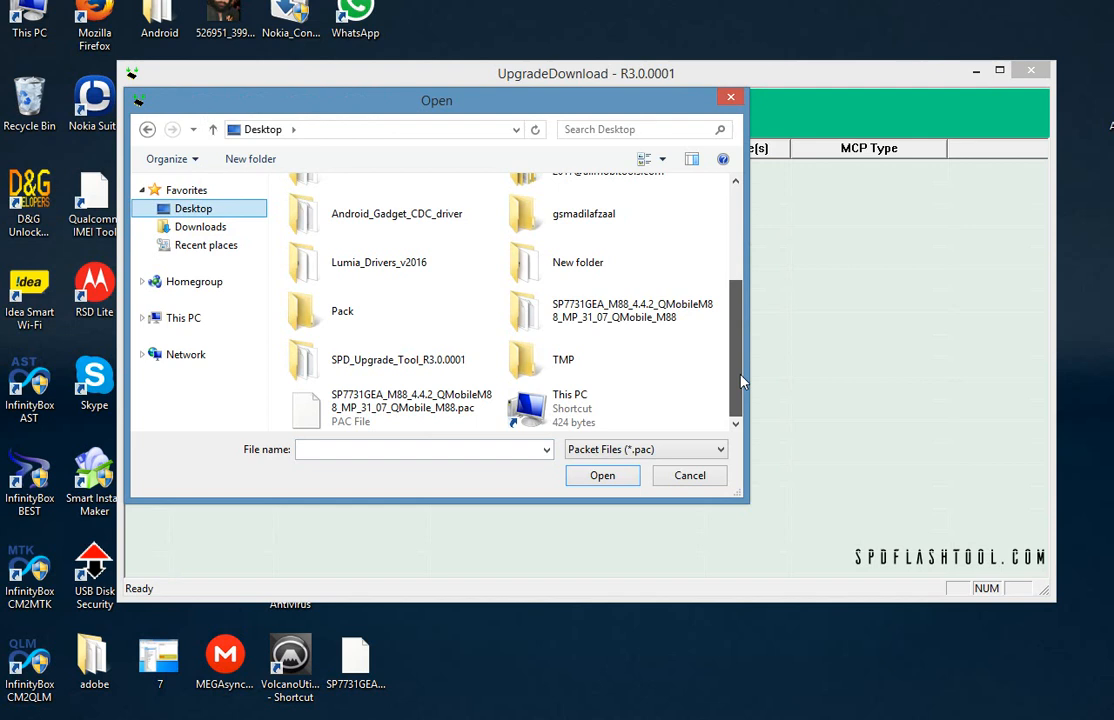
double_click(400, 406)
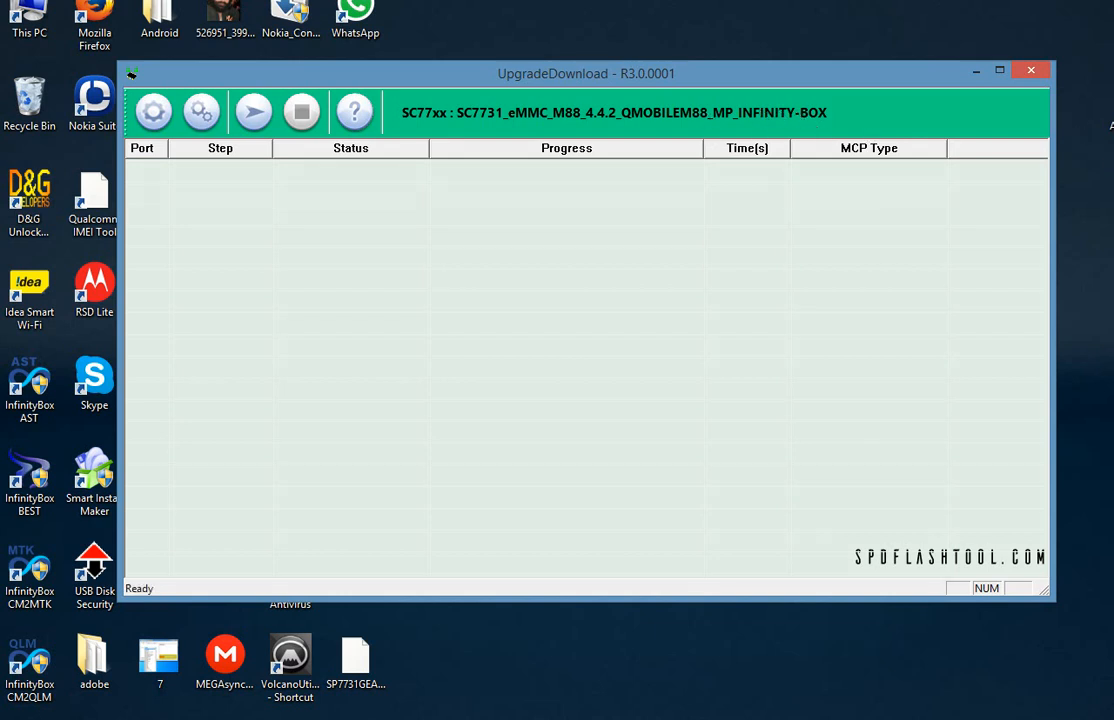
drag(388, 84, 571, 137)
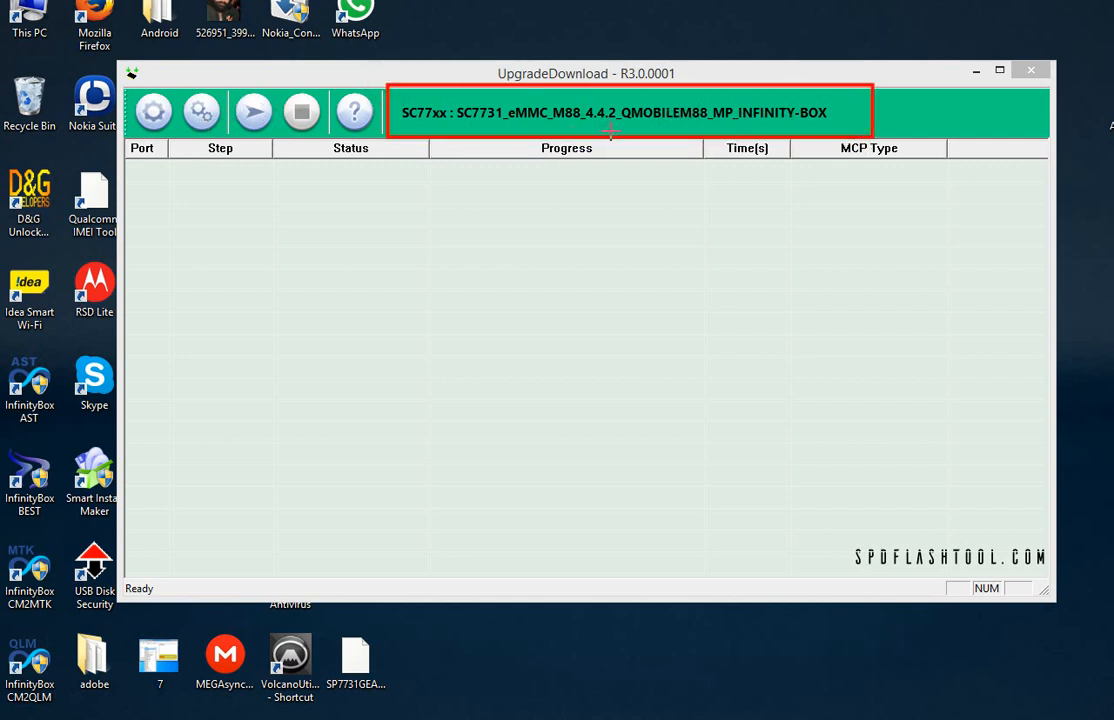
key(Escape)
Examine the file list of the loaded PAC in the download settings, and close the settings.
click(203, 114)
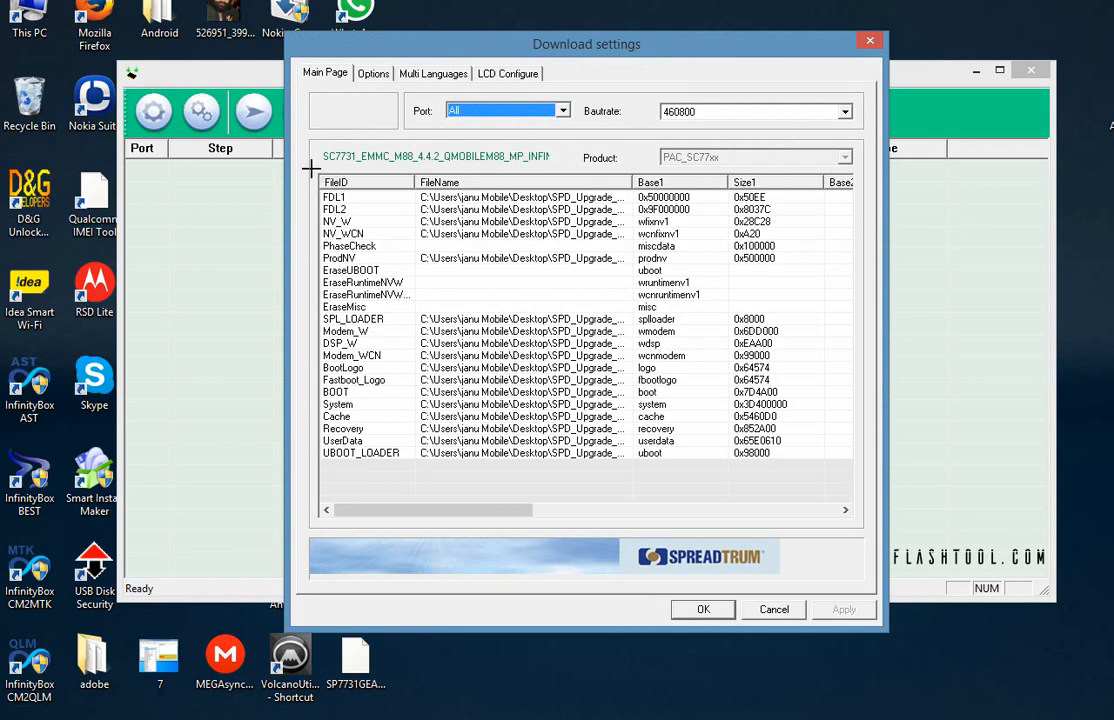
mouse_move(317, 180)
mouse_down()
mouse_move(522, 382)
mouse_move(723, 481)
mouse_up()
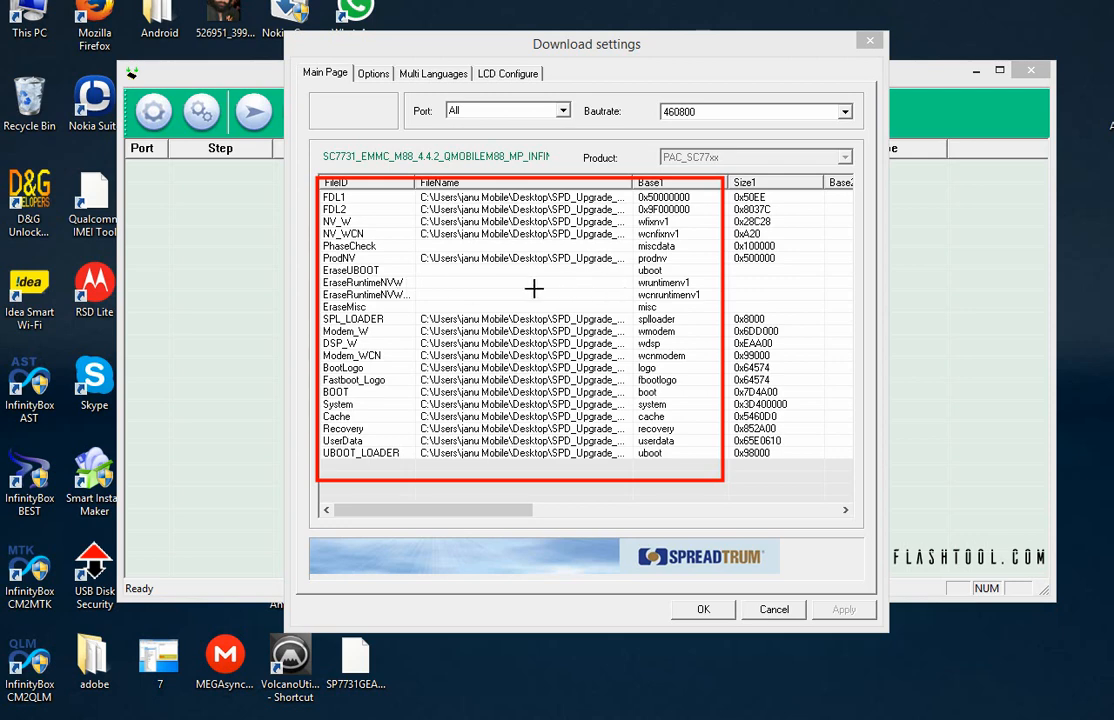
click(707, 604)
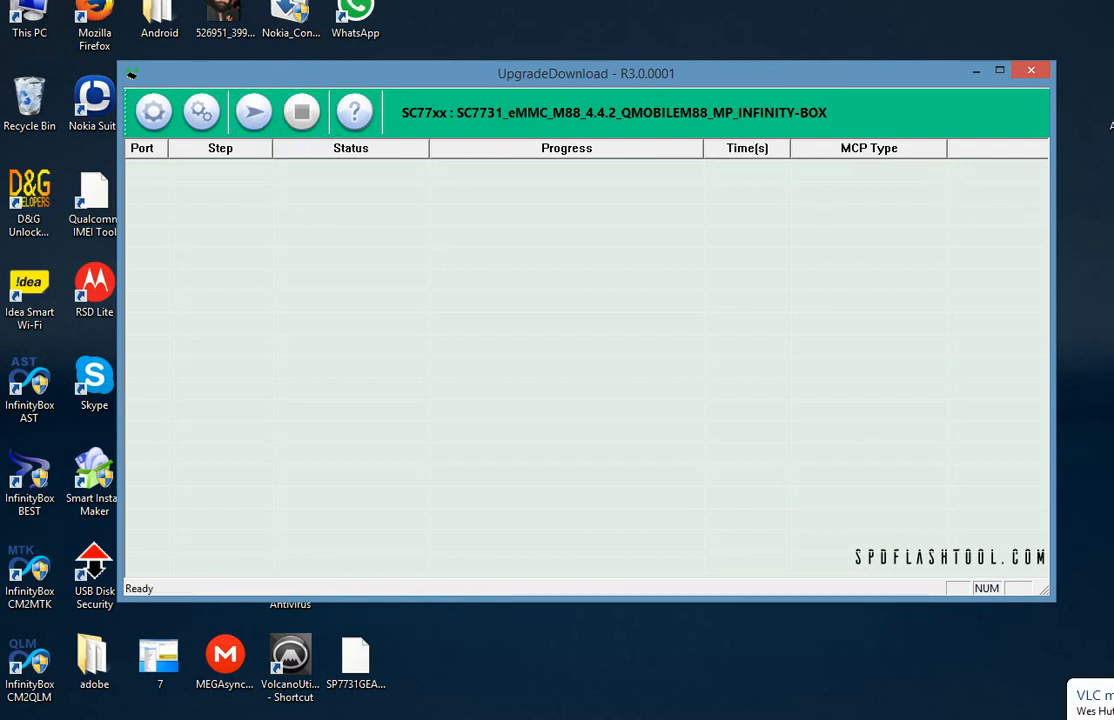
key(ctrl+2)
drag(228, 89, 283, 142)
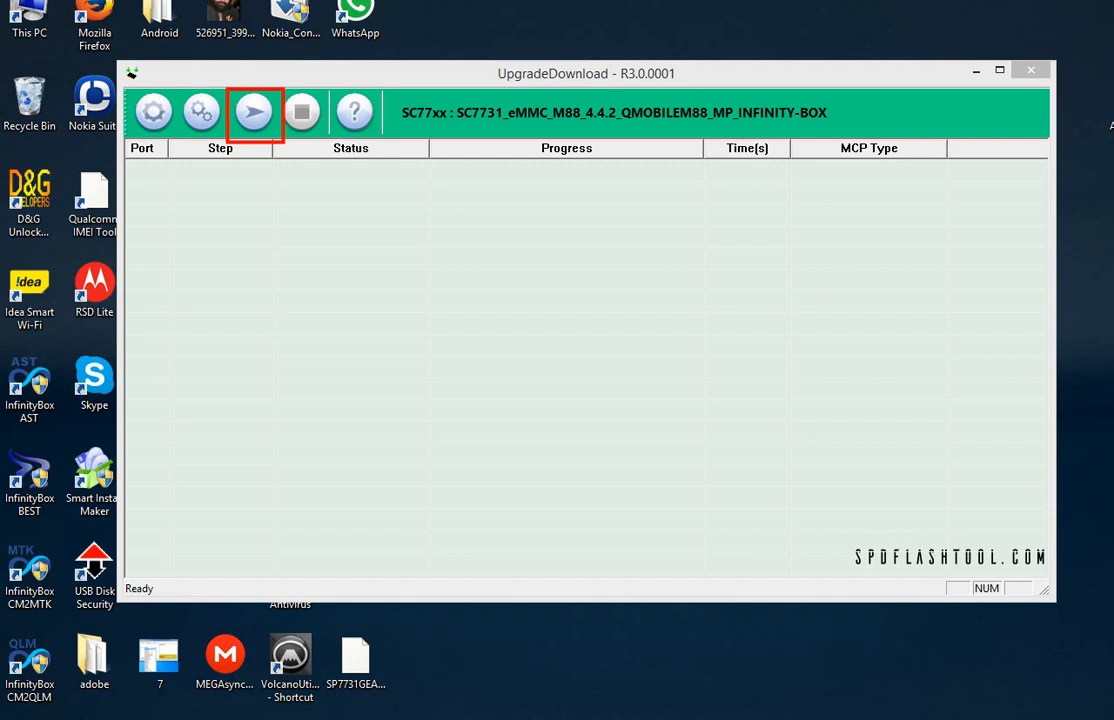
right_click(254, 277)
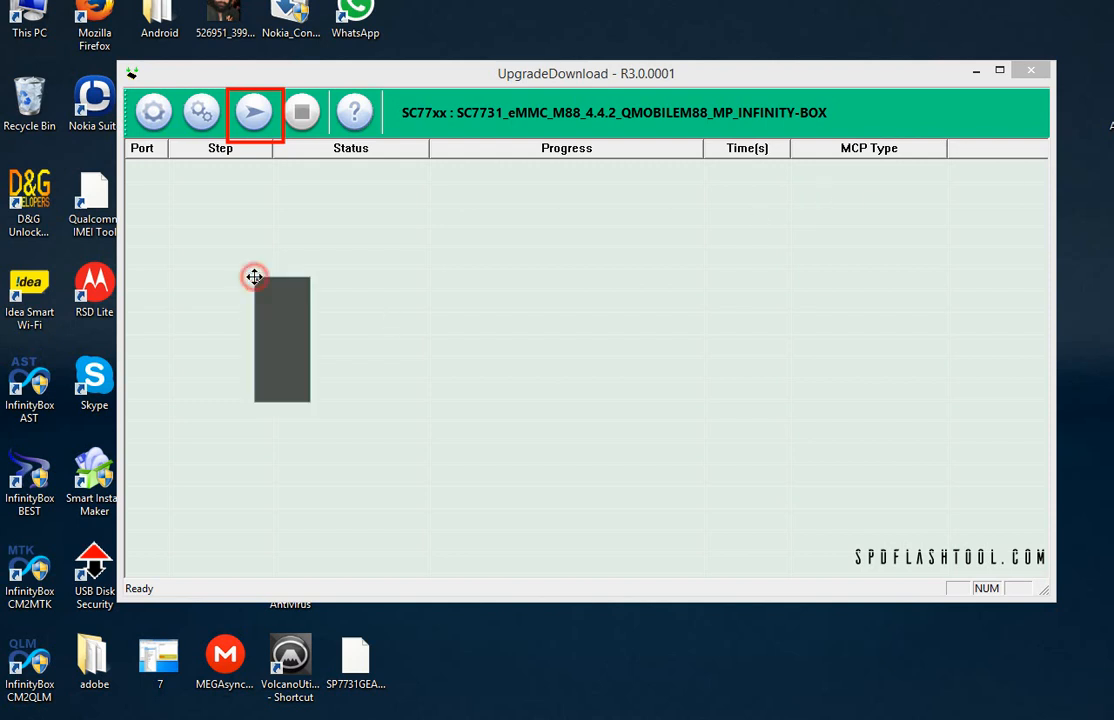